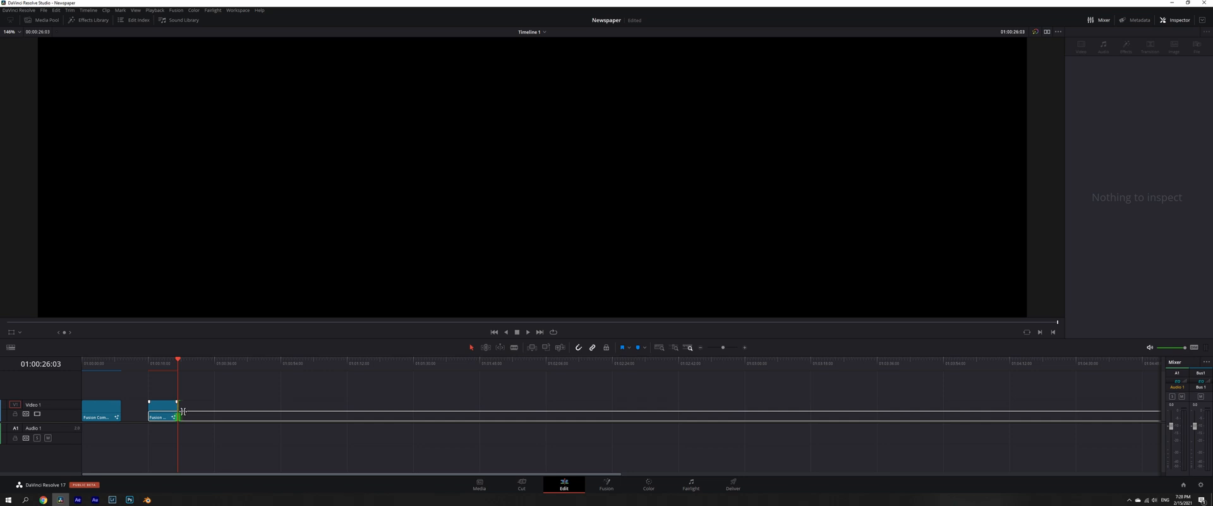
- Open the second Fusion Composition clip, starting at 01:00:18:00 on the timeline, in the Fusion page
{"action": "left_click", "coordinate": [184, 364]}
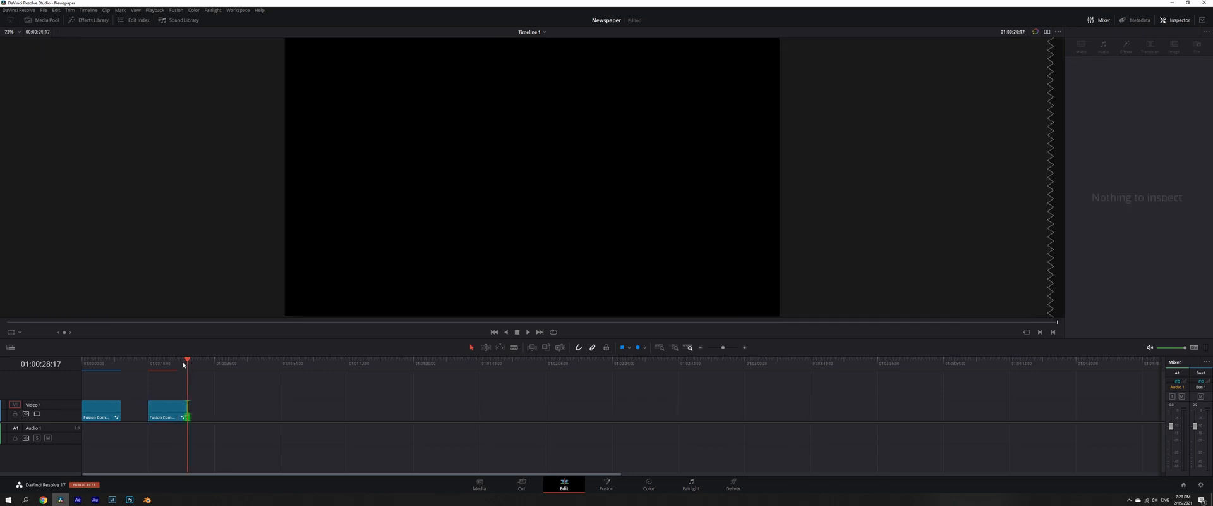
{"action": "left_click", "coordinate": [155, 367]}
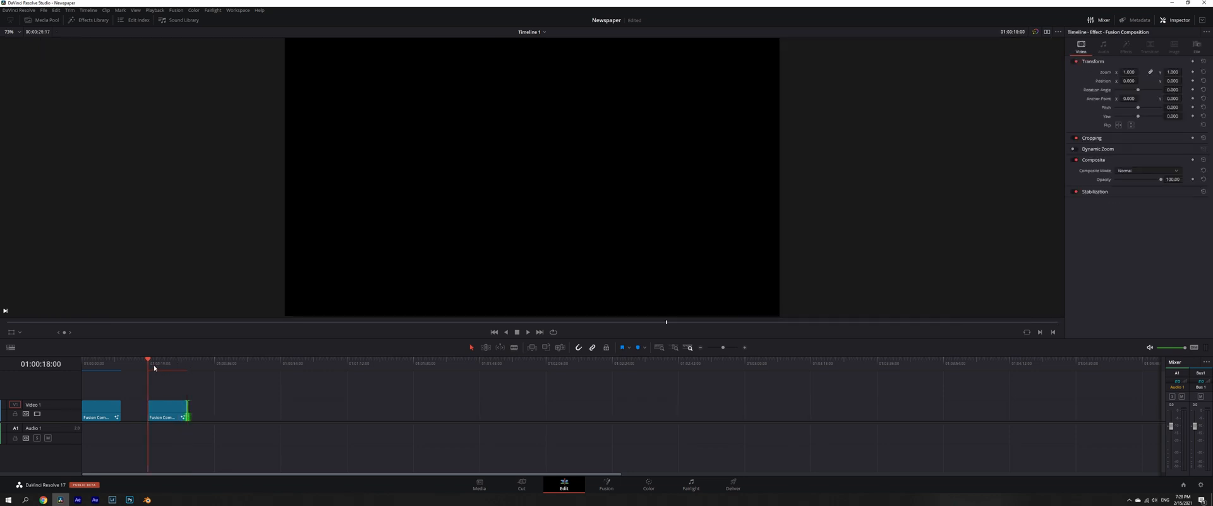
{"action": "left_click", "coordinate": [162, 407]}
{"action": "left_click", "coordinate": [597, 482]}
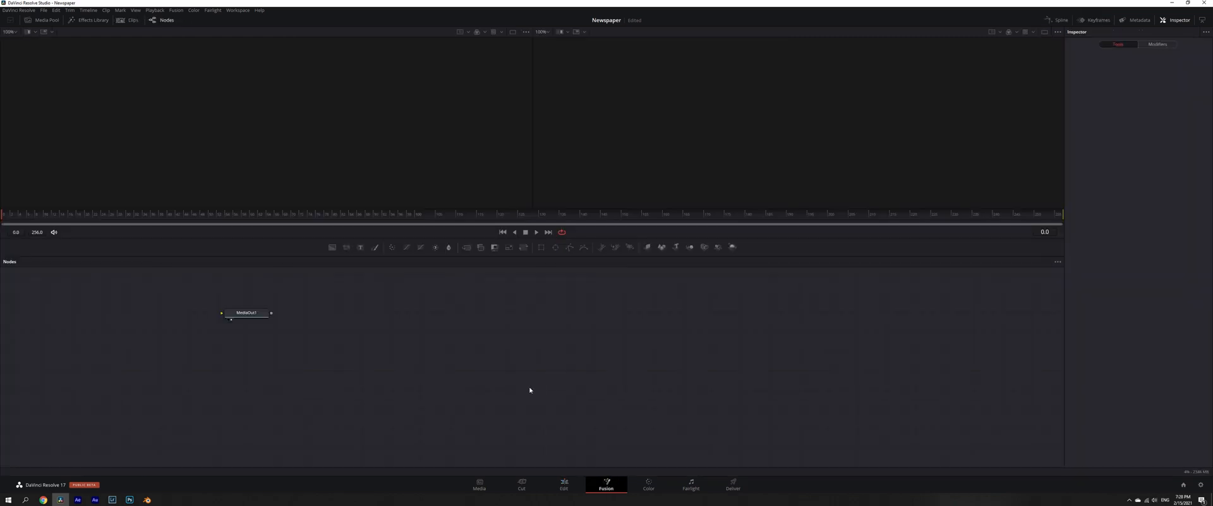
- Make room before the MediaOut1 node and add the Old Newspaper image to the node graph from the media pool
{"action": "left_click_drag", "start_coordinate": [409, 333], "coordinate": [858, 355]}
{"action": "left_click", "coordinate": [54, 23]}
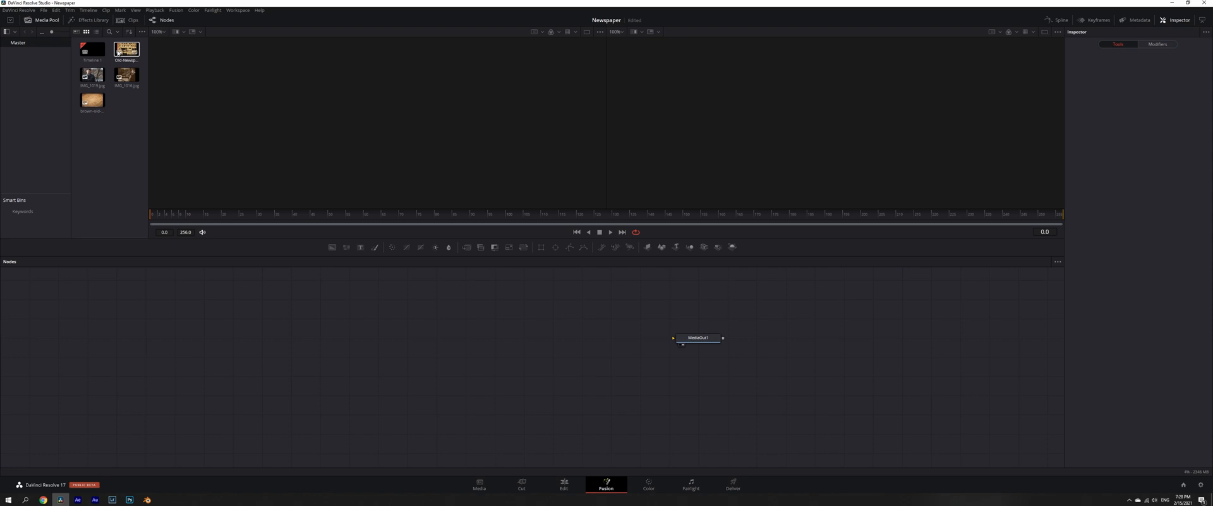
{"action": "left_click_drag", "start_coordinate": [118, 53], "coordinate": [448, 351]}
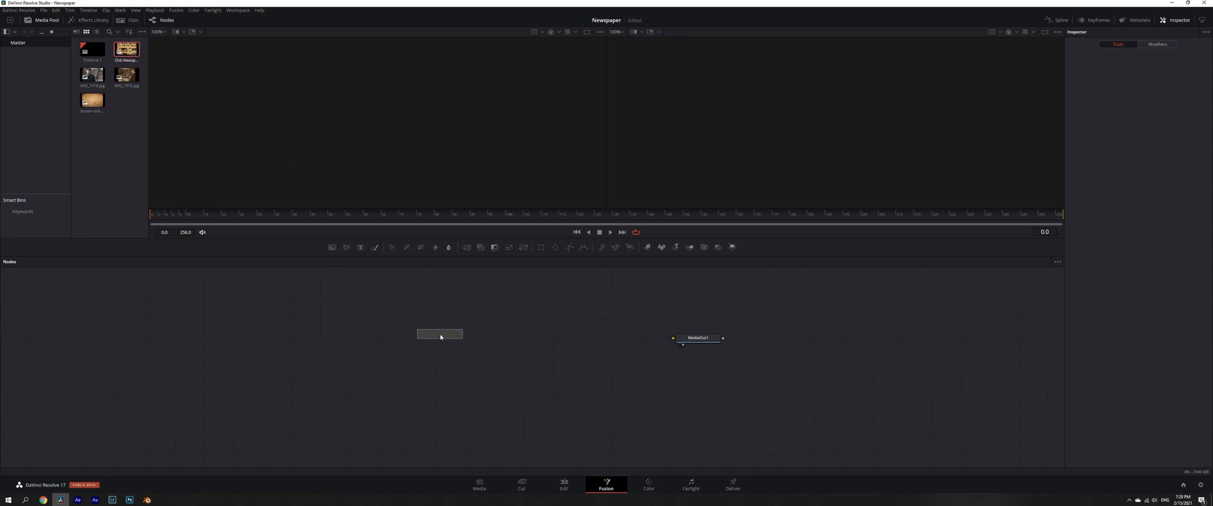
{"action": "left_click", "coordinate": [56, 20]}
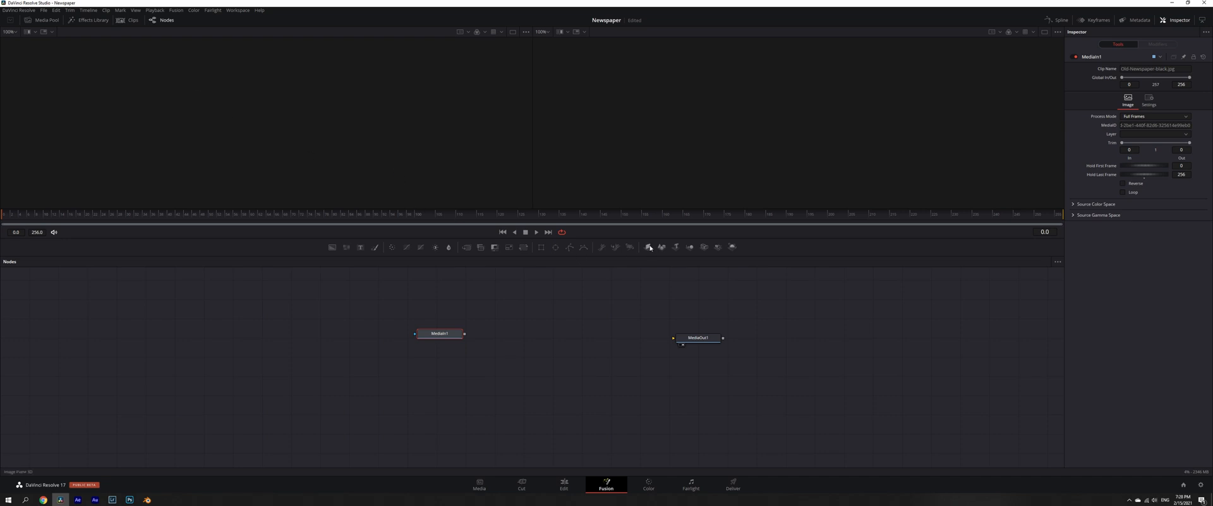
- Add Image Plane 3D, Camera 3D and Renderer 3D nodes to the composition
{"action": "left_click_drag", "start_coordinate": [650, 247], "coordinate": [492, 291]}
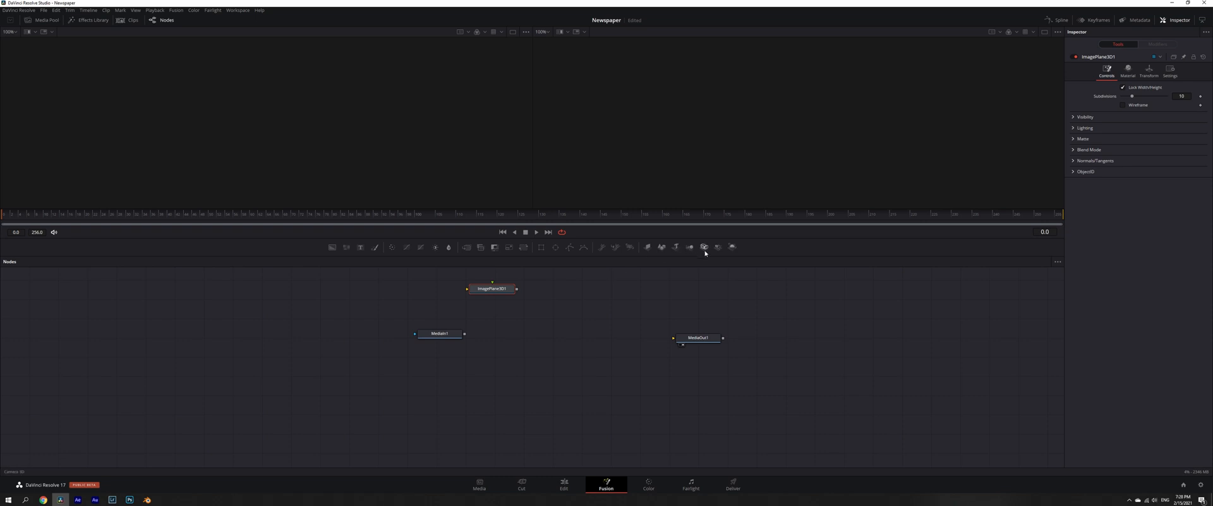
{"action": "left_click_drag", "start_coordinate": [706, 251], "coordinate": [547, 299]}
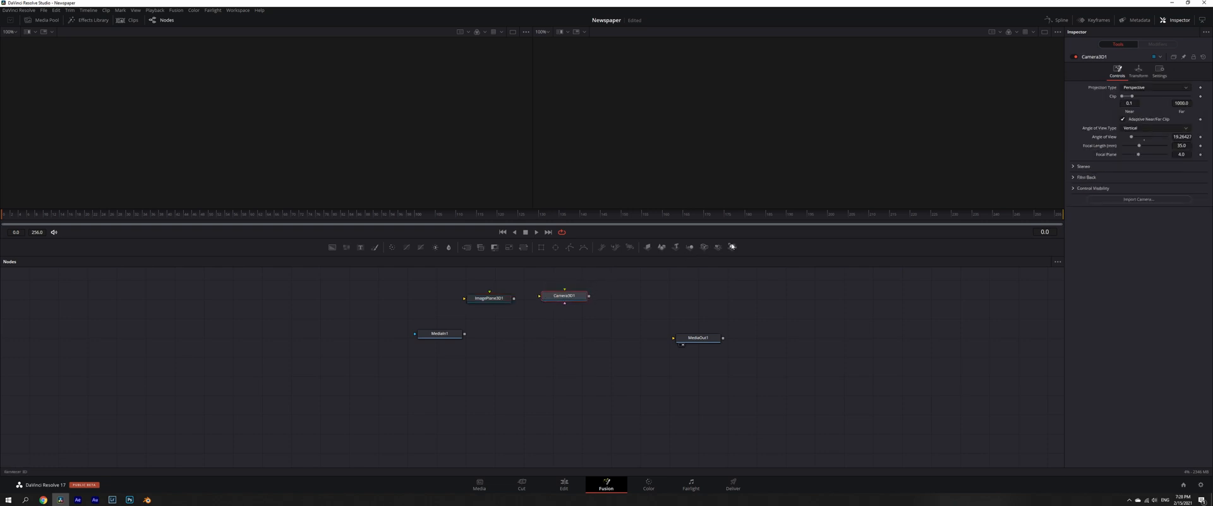
{"action": "left_click_drag", "start_coordinate": [733, 247], "coordinate": [632, 343]}
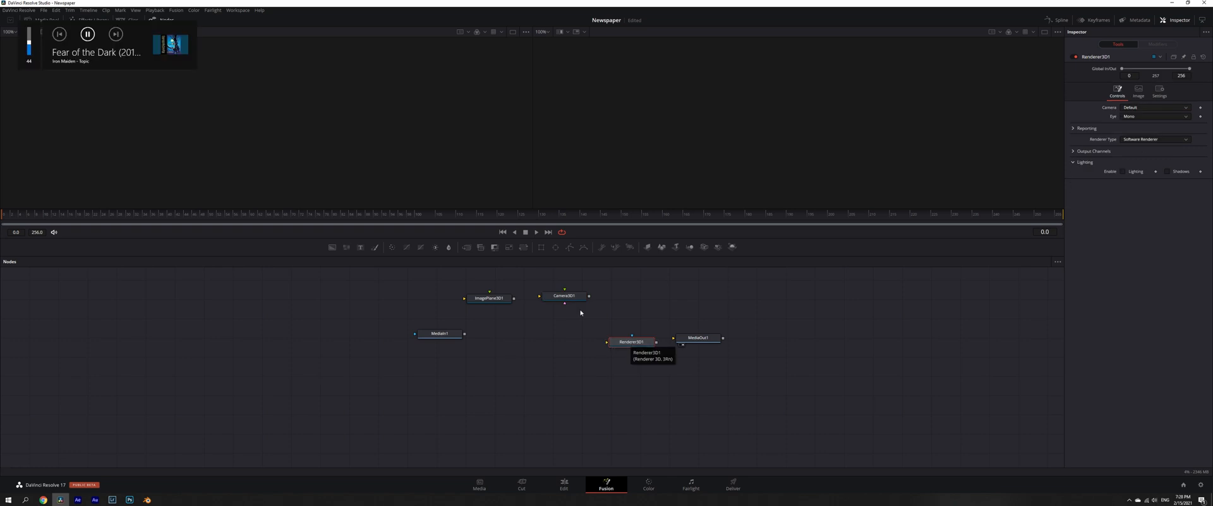
- Connect the newspaper image to the image plane, merge it with the camera through Merge3D, and route it via Renderer3D to MediaOut1
{"action": "left_click_drag", "start_coordinate": [499, 299], "coordinate": [502, 331]}
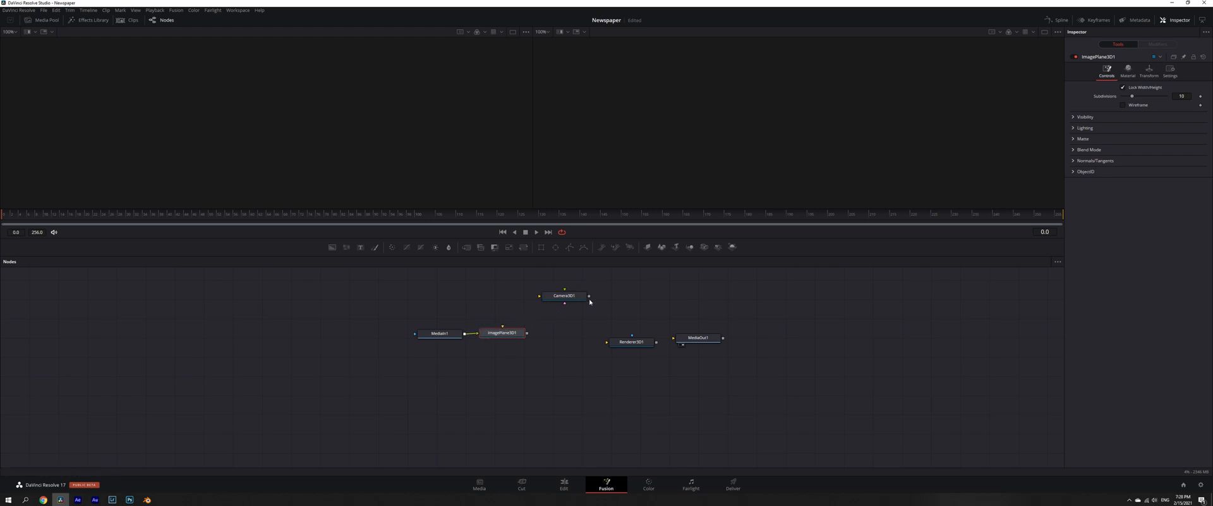
{"action": "left_click_drag", "start_coordinate": [589, 296], "coordinate": [607, 341]}
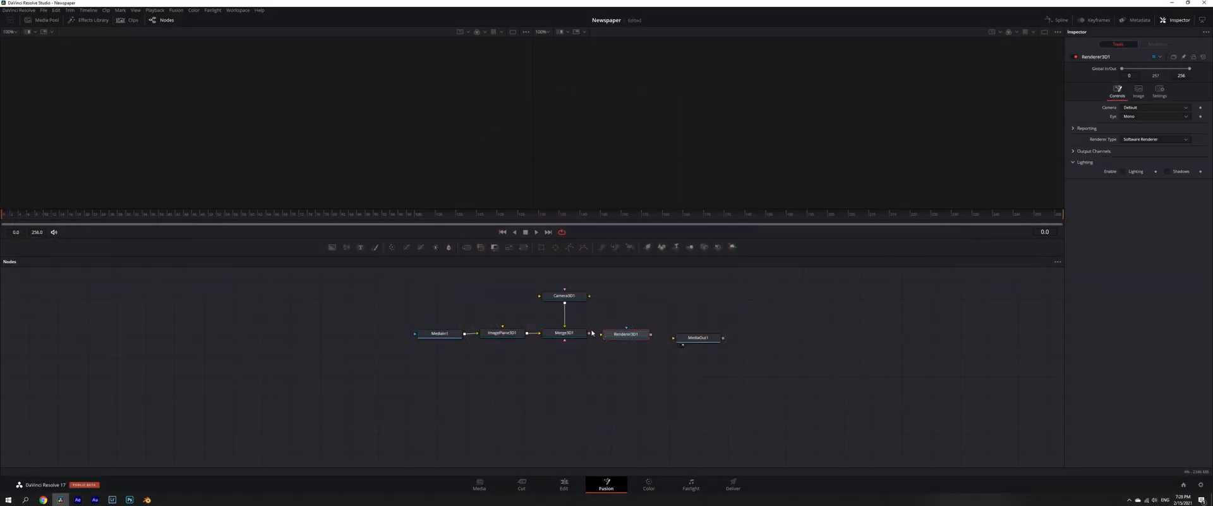
{"action": "left_click_drag", "start_coordinate": [595, 339], "coordinate": [674, 338]}
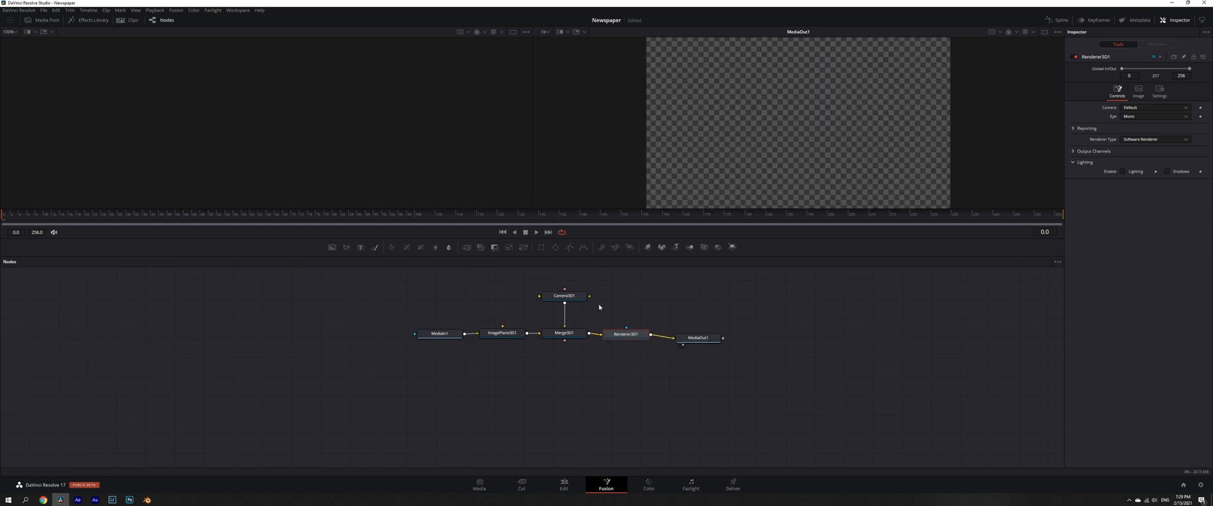
- Display the Camera3D node in the first viewer and pull the camera back from the newspaper plane
{"action": "left_click", "coordinate": [578, 297]}
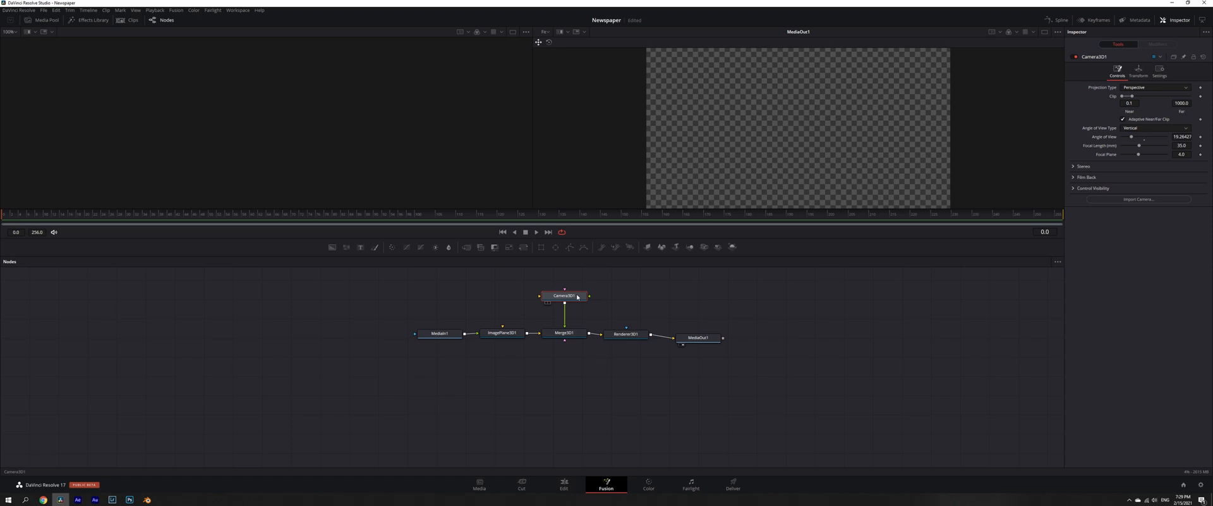
{"action": "key", "text": "1"}
{"action": "left_click_drag", "start_coordinate": [319, 151], "coordinate": [376, 123]}
{"action": "left_click_drag", "start_coordinate": [282, 127], "coordinate": [358, 165]}
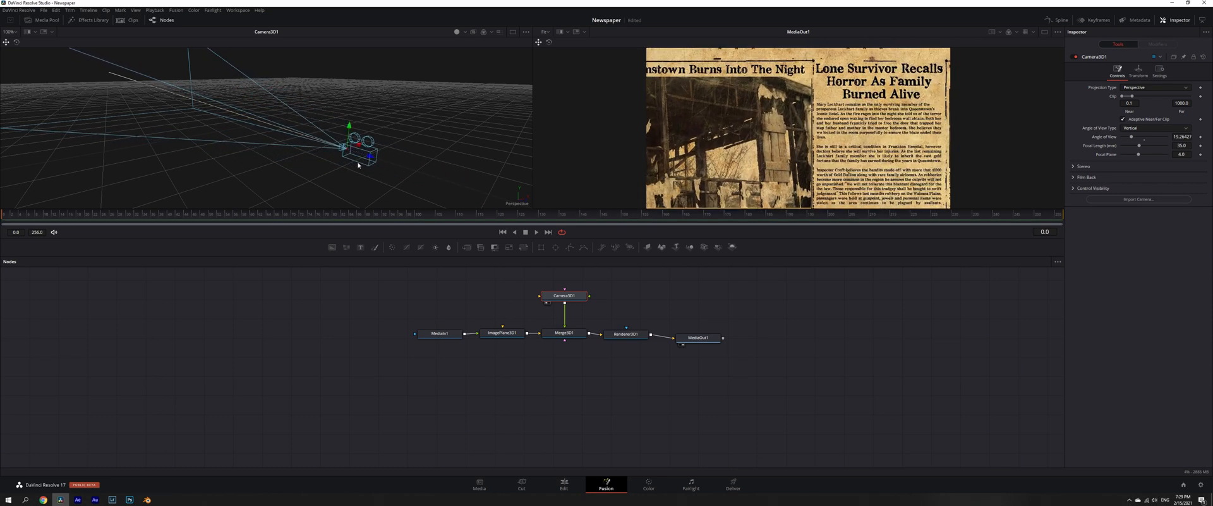
- Frame the word LOCKHART with camera translation X -0.401, Y 0.187, Z about 0.427 and Y rotation -10.4
{"action": "left_click", "coordinate": [1139, 72]}
{"action": "mouse_move", "coordinate": [1143, 103]}
{"action": "left_mouse_down"}
{"action": "mouse_move", "coordinate": [1125, 95]}
{"action": "mouse_move", "coordinate": [1128, 114]}
{"action": "left_mouse_up"}
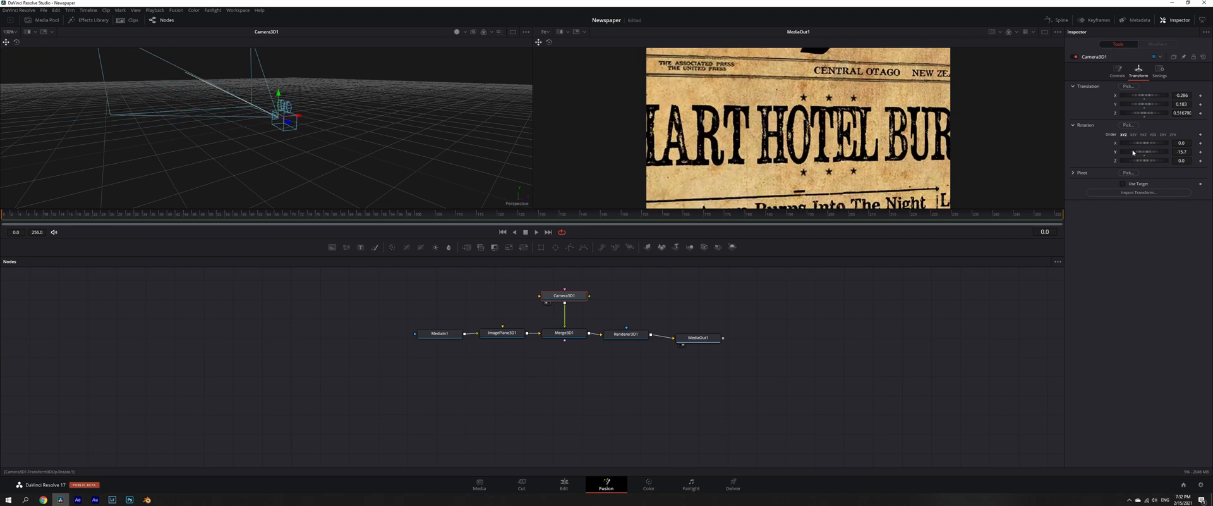
{"action": "left_click_drag", "start_coordinate": [1181, 113], "coordinate": [1145, 95]}
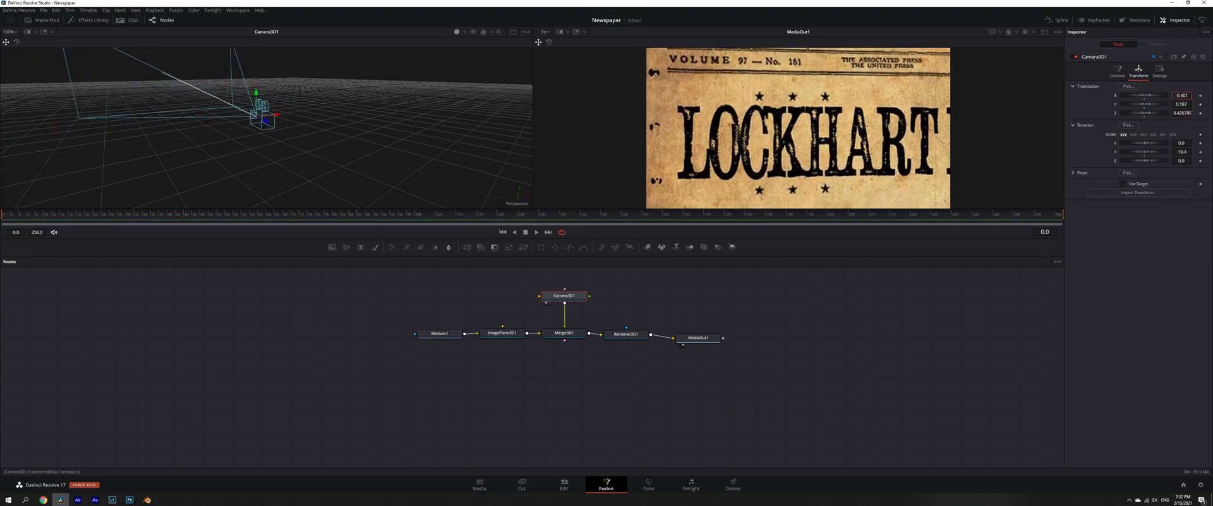
- Add keyframes at frame 0 for the camera's X, Y and Z translation and its Y rotation
{"action": "left_click", "coordinate": [1200, 96]}
{"action": "left_click", "coordinate": [1200, 104]}
{"action": "left_click", "coordinate": [1200, 113]}
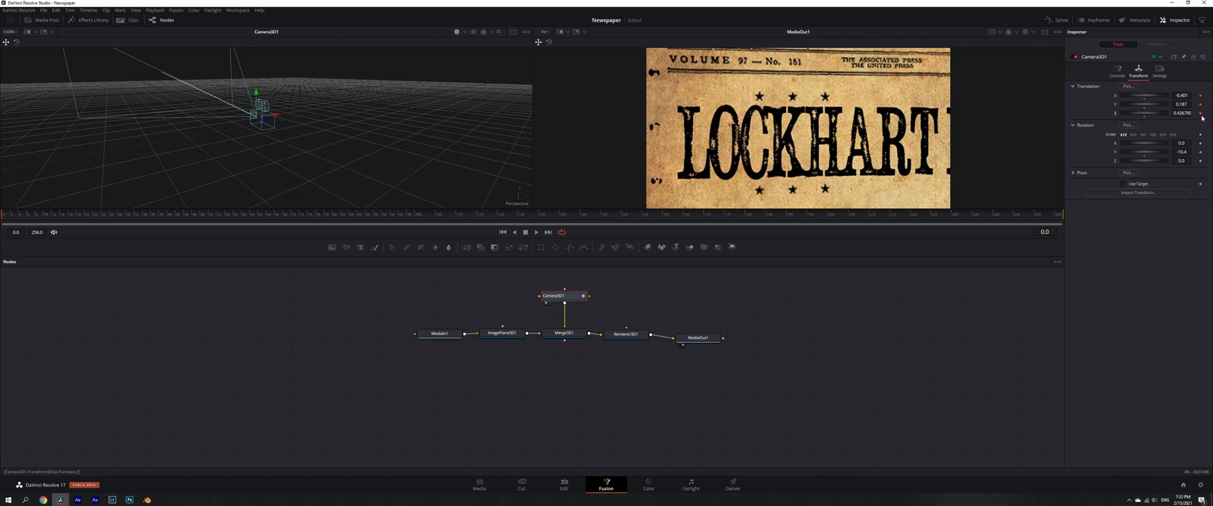
{"action": "left_click", "coordinate": [1200, 152]}
- Keyframe the camera at frame 100 with X 0.27, and at frame 160 with X 0.351, Y 0.014, Z about 0.477 and Y rotation 0
{"action": "left_click", "coordinate": [418, 208]}
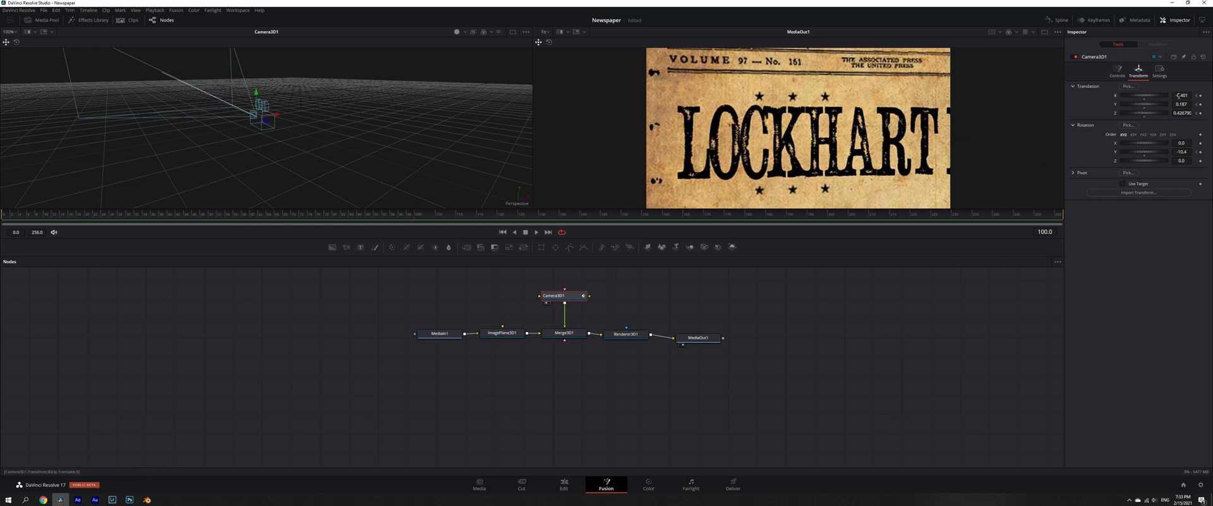
{"action": "left_click_drag", "start_coordinate": [1178, 96], "coordinate": [1210, 96]}
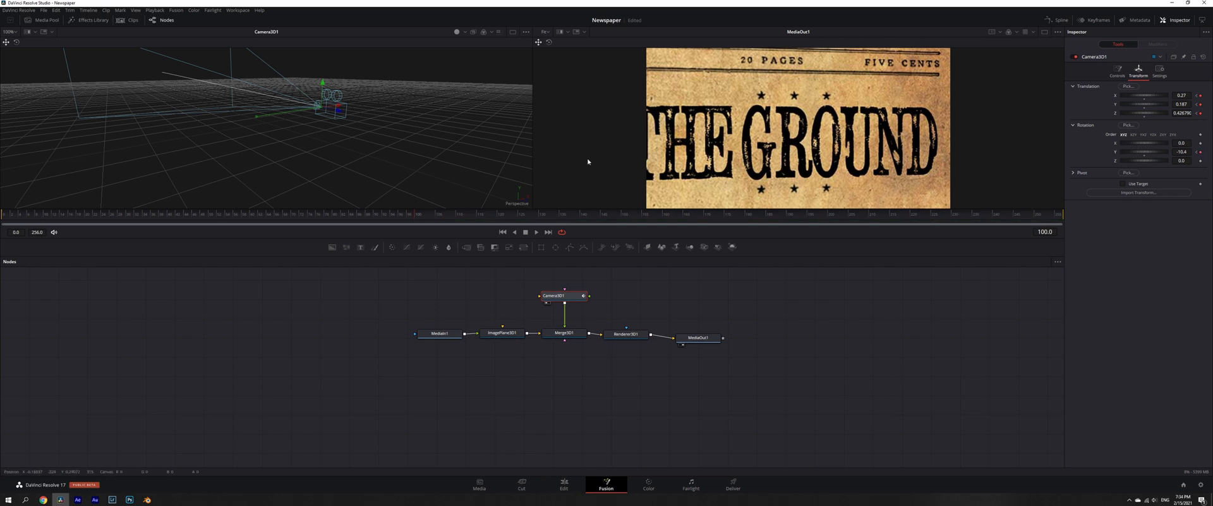
{"action": "left_click_drag", "start_coordinate": [573, 215], "coordinate": [668, 213]}
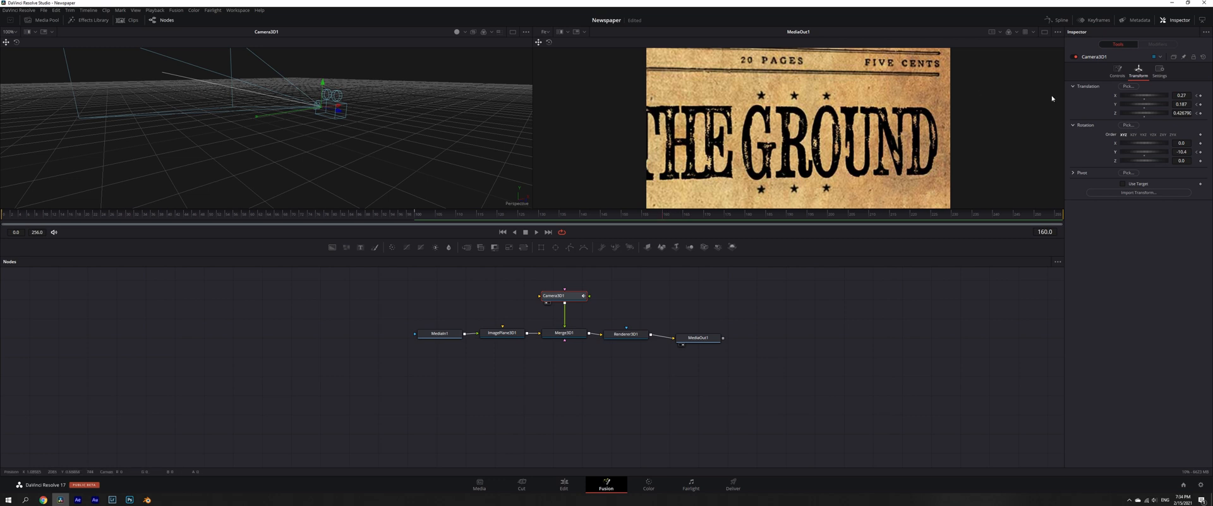
{"action": "mouse_move", "coordinate": [1181, 105]}
{"action": "left_mouse_down"}
{"action": "mouse_move", "coordinate": [1123, 104]}
{"action": "mouse_move", "coordinate": [1207, 96]}
{"action": "mouse_move", "coordinate": [1177, 105]}
{"action": "mouse_move", "coordinate": [1206, 113]}
{"action": "mouse_move", "coordinate": [1179, 95]}
{"action": "mouse_move", "coordinate": [1184, 104]}
{"action": "left_mouse_up"}
{"action": "left_click", "coordinate": [1144, 155]}
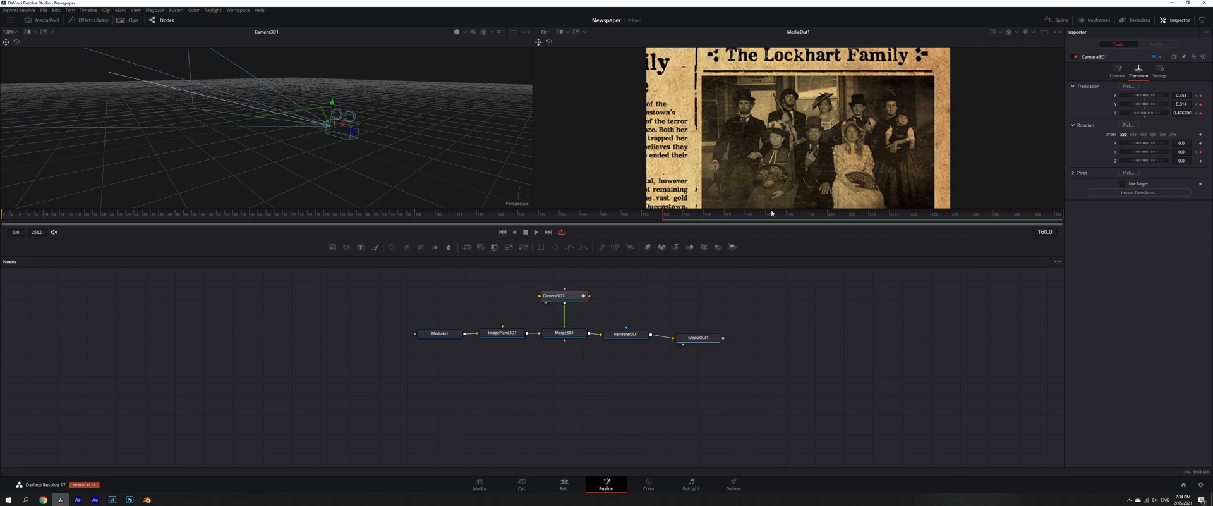
- Keyframe the camera at frame 210 with X 0.37, Y 0.002 and Z about 0.367, and scrub through the move to check it
{"action": "left_click", "coordinate": [867, 218]}
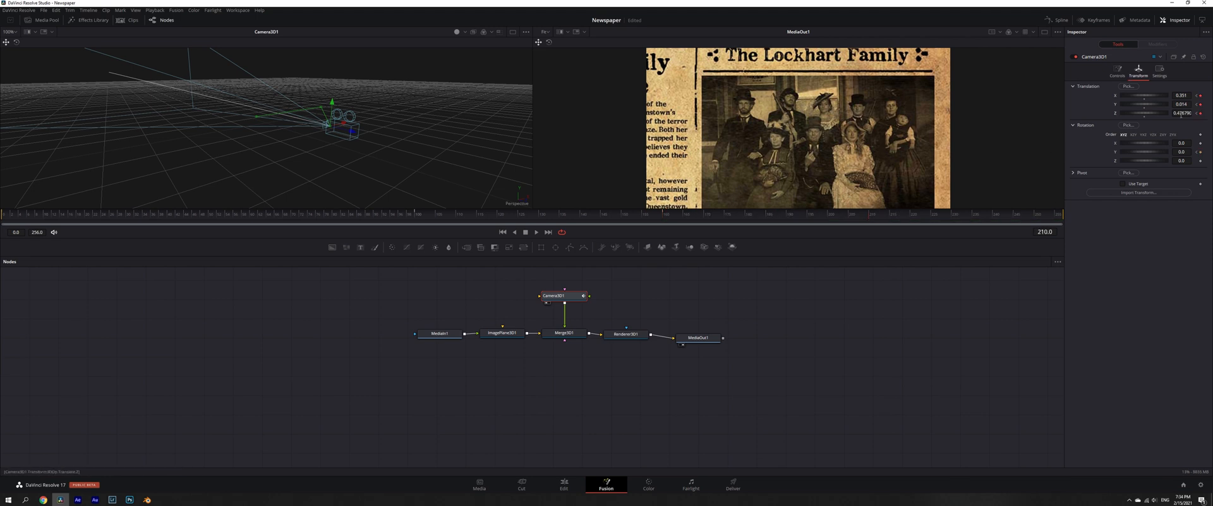
{"action": "left_click_drag", "start_coordinate": [1181, 115], "coordinate": [1193, 95]}
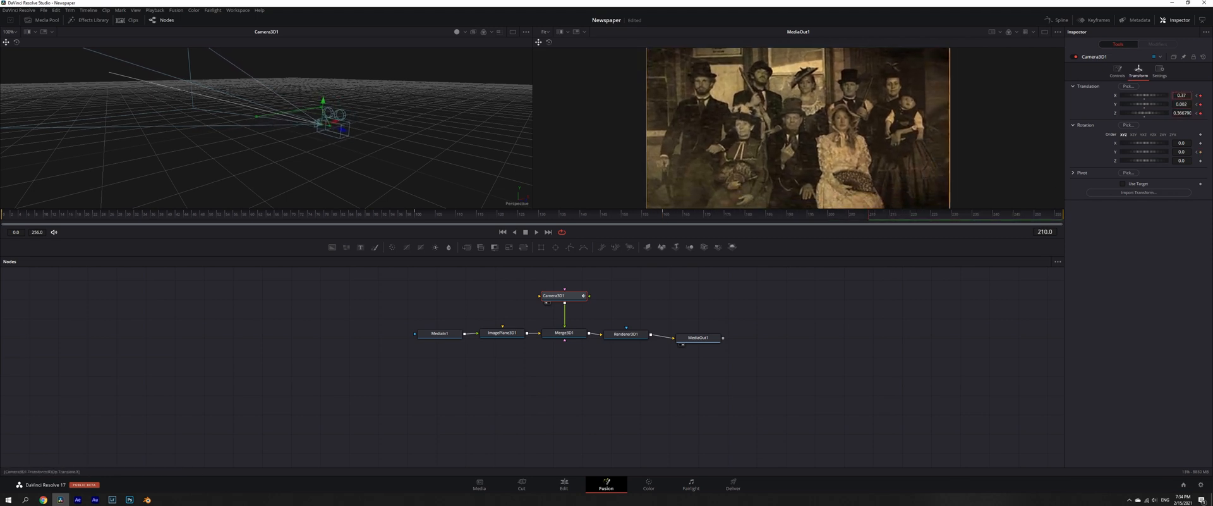
{"action": "left_click", "coordinate": [478, 212]}
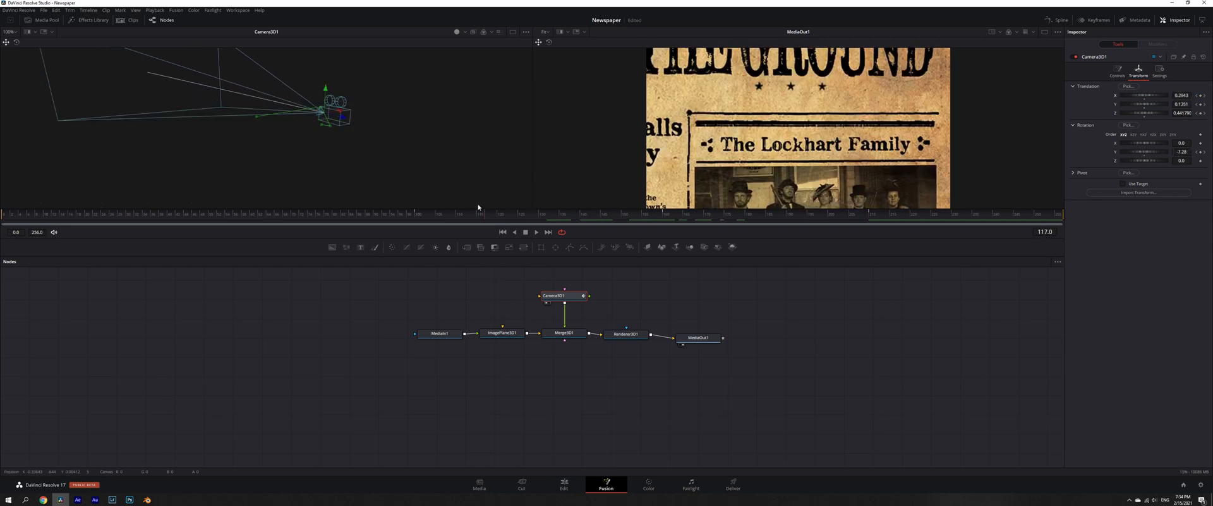
{"action": "left_click_drag", "start_coordinate": [479, 208], "coordinate": [634, 215]}
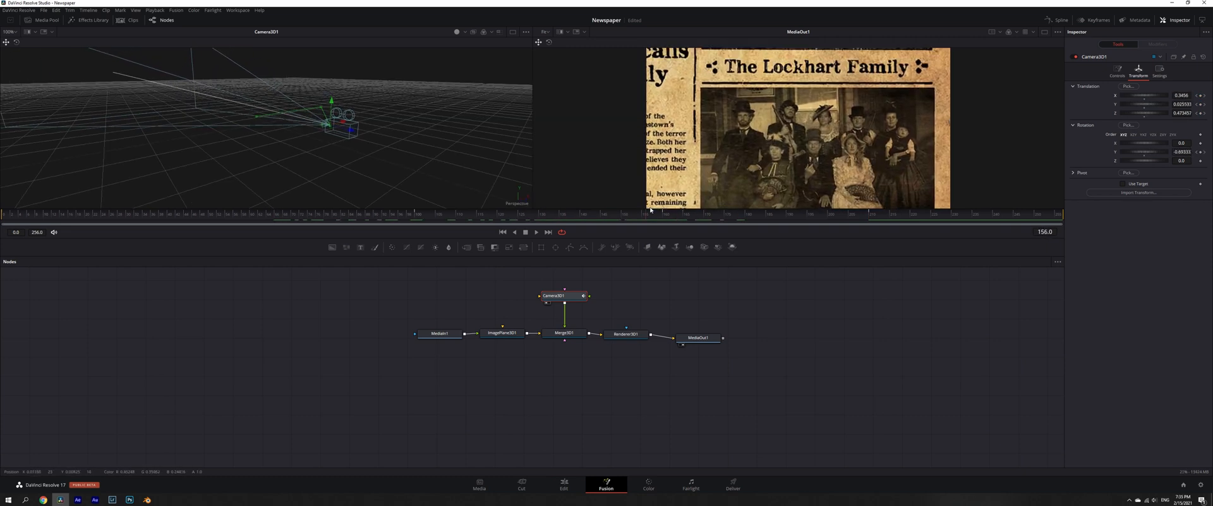
- Smooth the camera's offset and rotation keyframes in the Keyframes editor, and close the editor
{"action": "left_click", "coordinate": [1098, 21]}
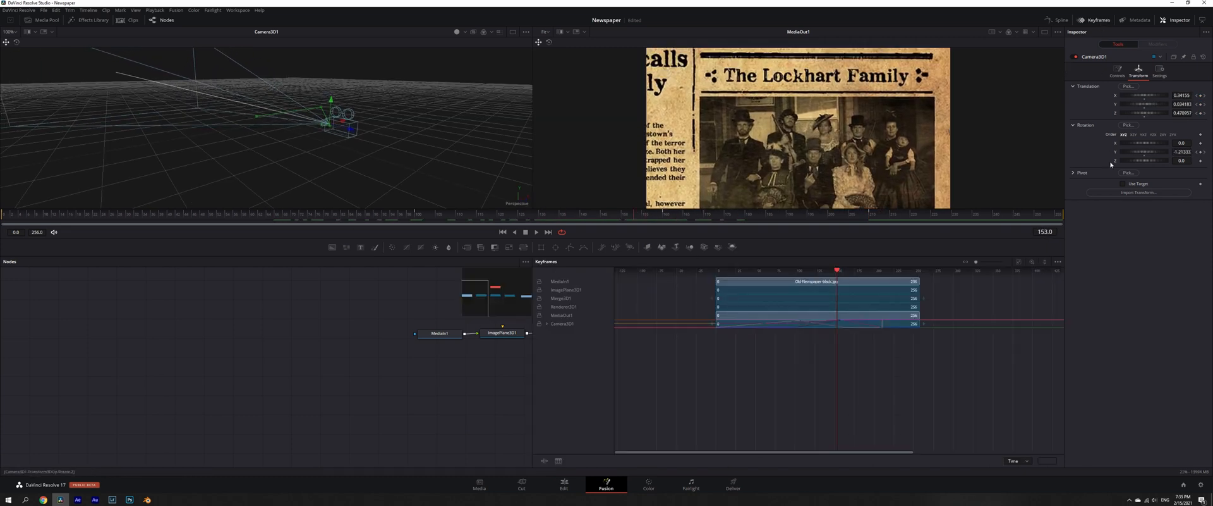
{"action": "left_click", "coordinate": [1019, 265]}
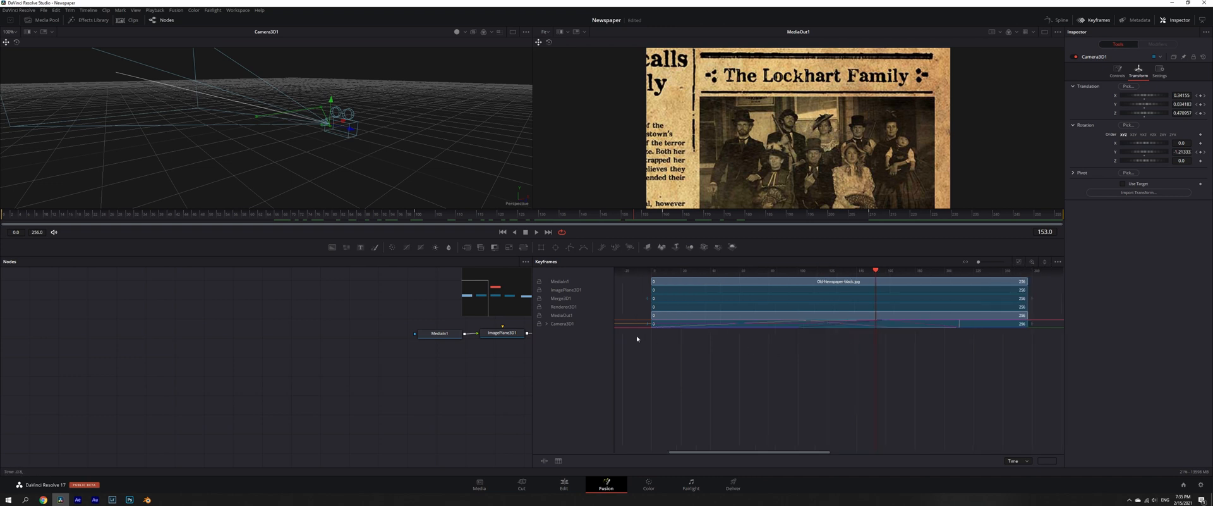
{"action": "left_click", "coordinate": [547, 324]}
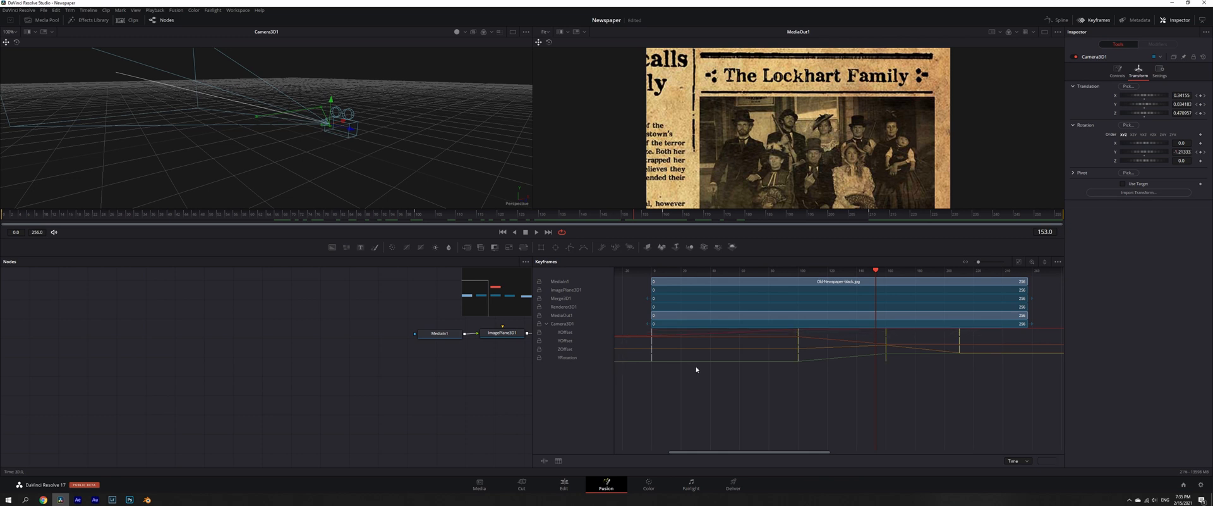
{"action": "key", "text": "shift+s"}
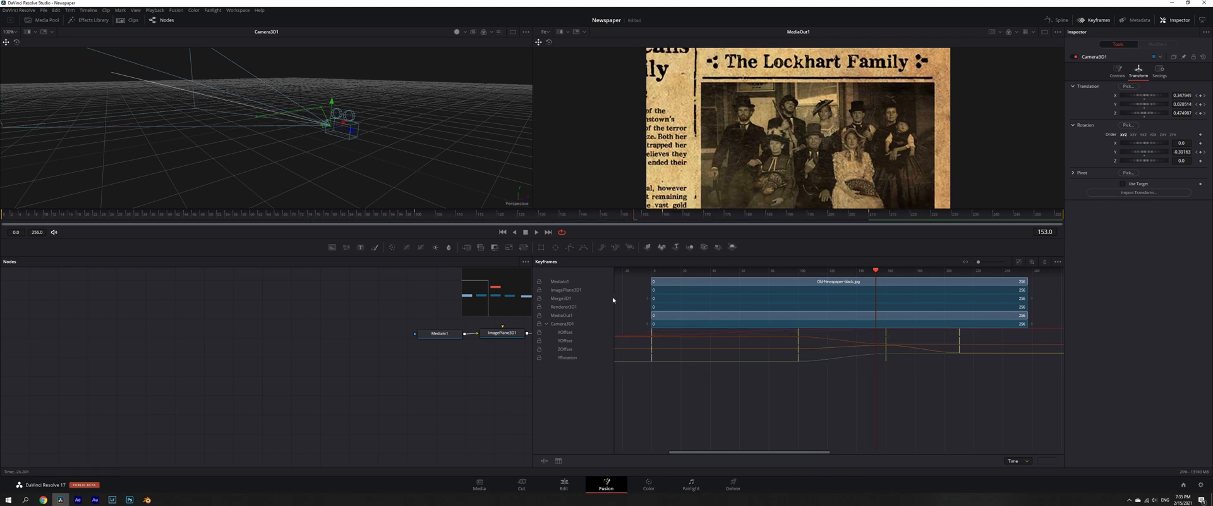
{"action": "left_click", "coordinate": [1098, 20]}
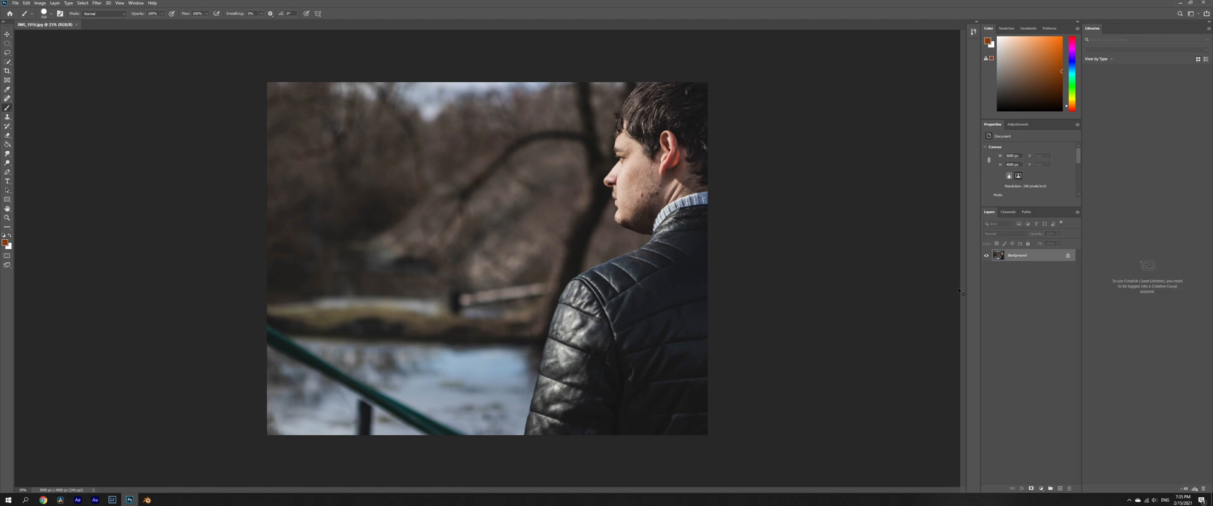
- Switch to Photoshop, duplicate the Background layer of the man's photo, and convert the copy to a Smart Object
{"action": "key", "text": "ctrl+j"}
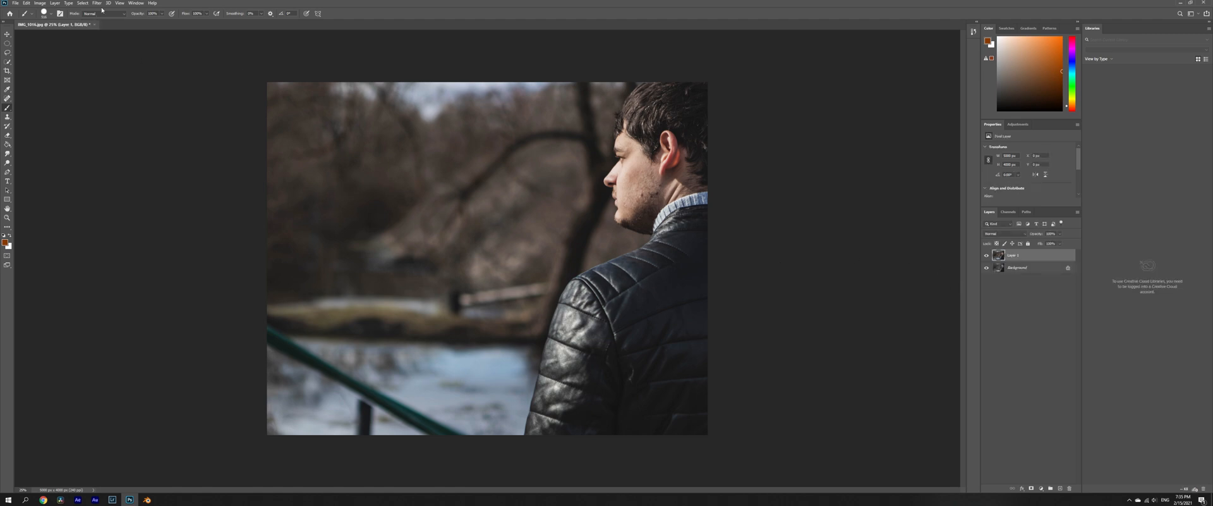
{"action": "right_click", "coordinate": [1014, 258]}
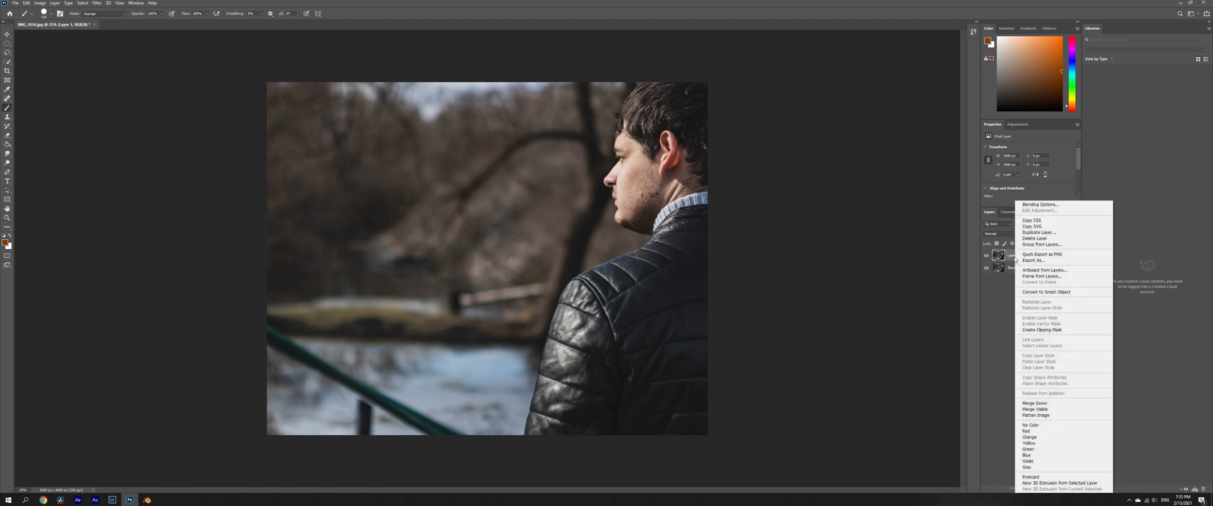
{"action": "left_click", "coordinate": [1043, 292]}
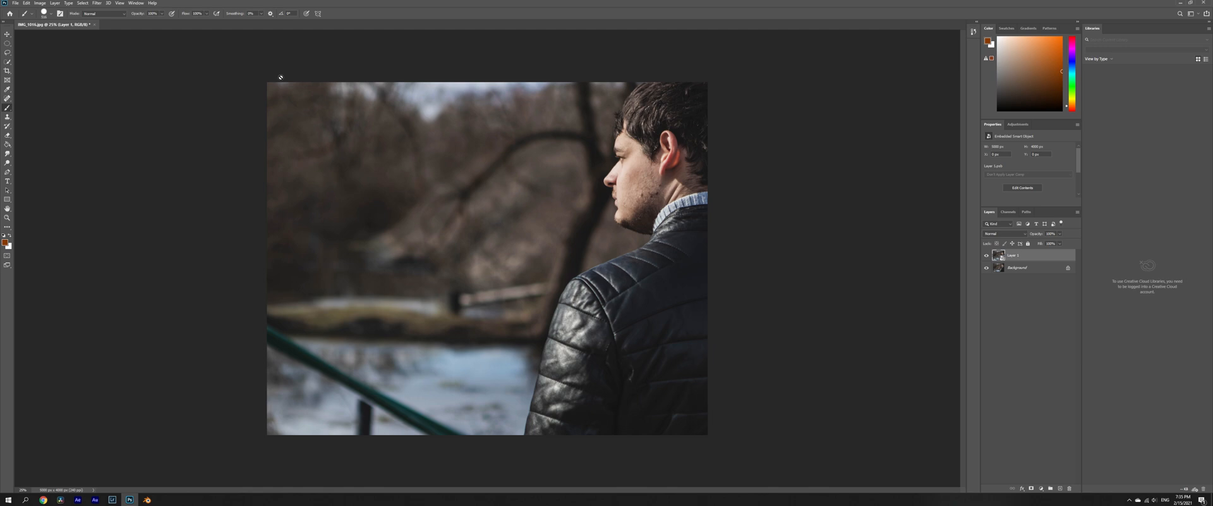
- Apply Color Efex Pro 4's Old Photo filter to the Smart Object, using the third Black and White style
{"action": "left_click", "coordinate": [94, 4]}
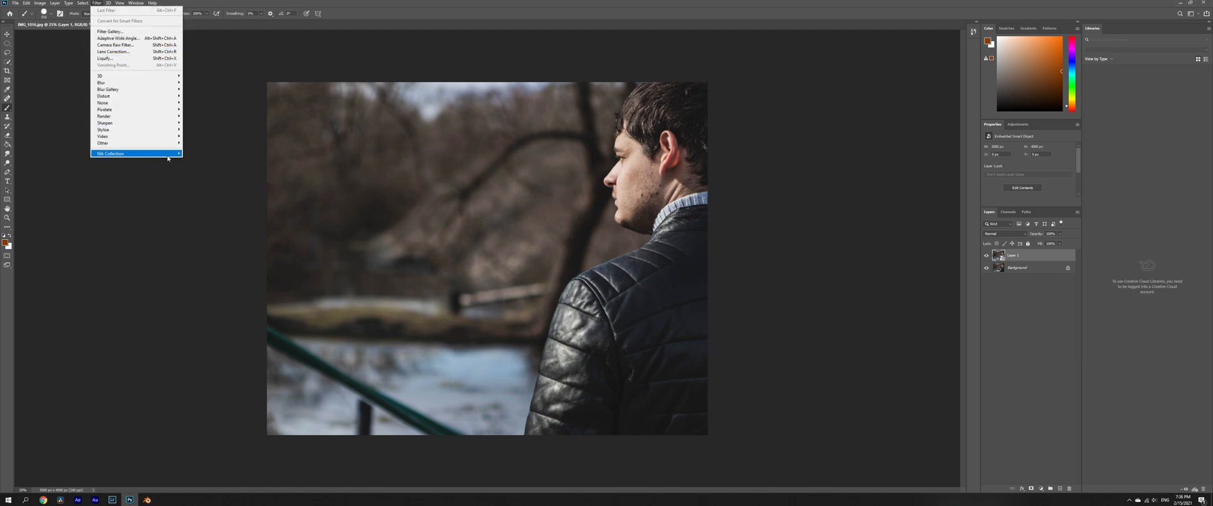
{"action": "left_click", "coordinate": [196, 158]}
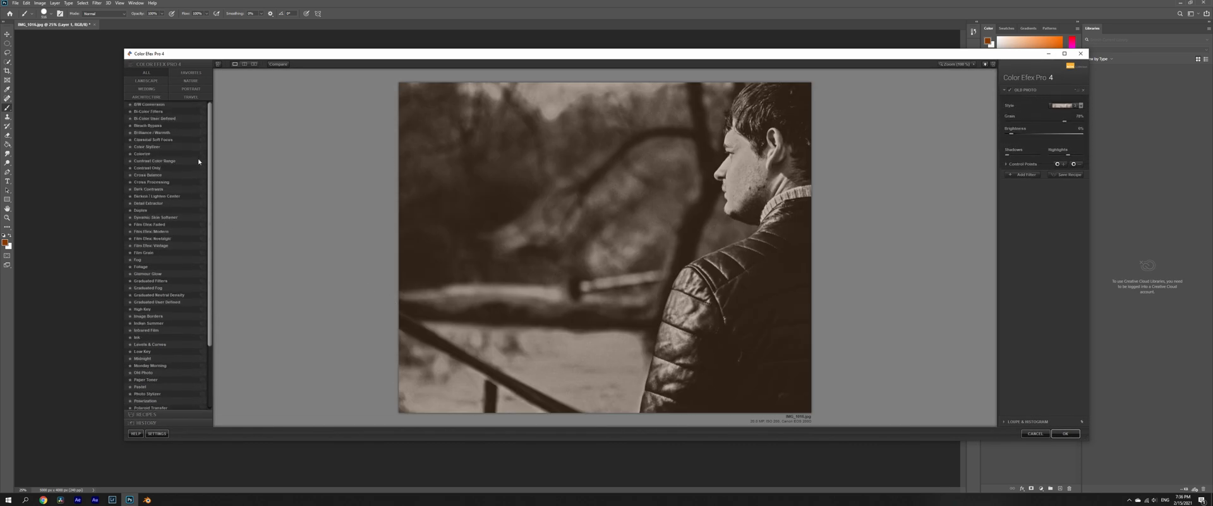
{"action": "scroll", "coordinate": [200, 240], "scroll_direction": "down", "scroll_amount": 5}
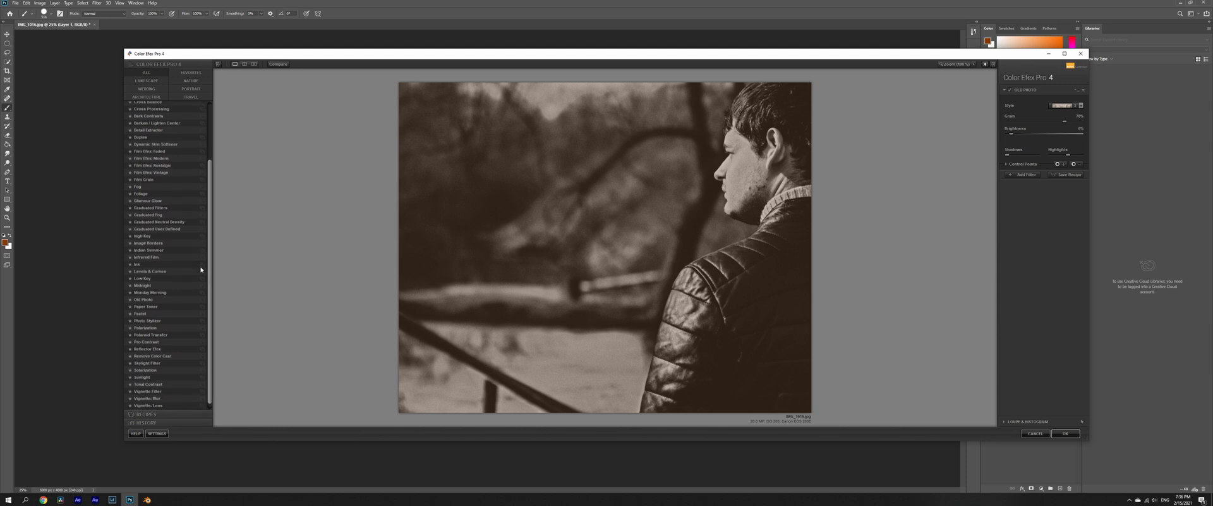
{"action": "left_click", "coordinate": [163, 294]}
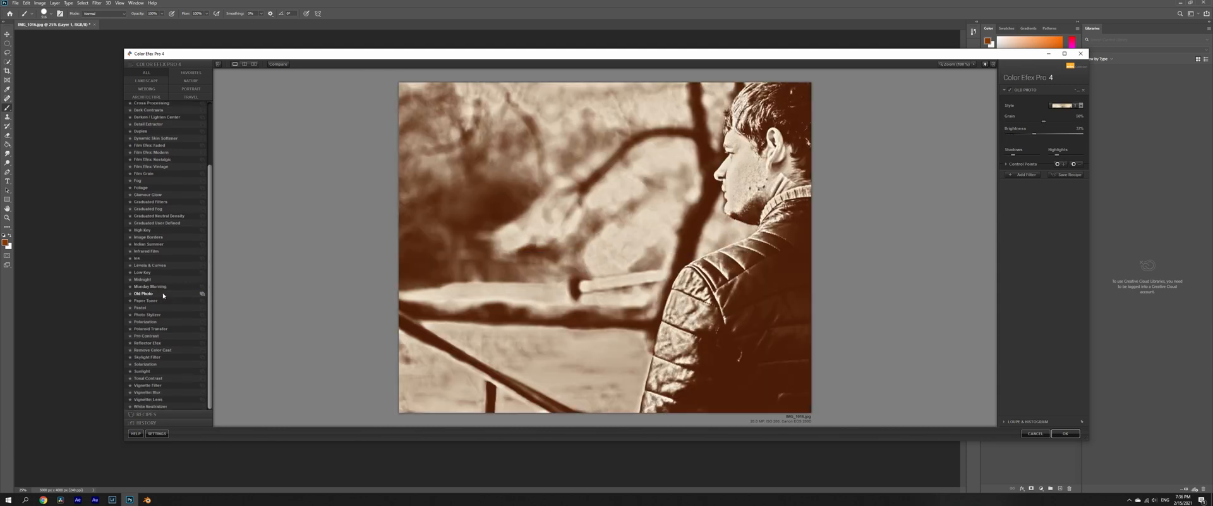
{"action": "left_click", "coordinate": [1080, 106]}
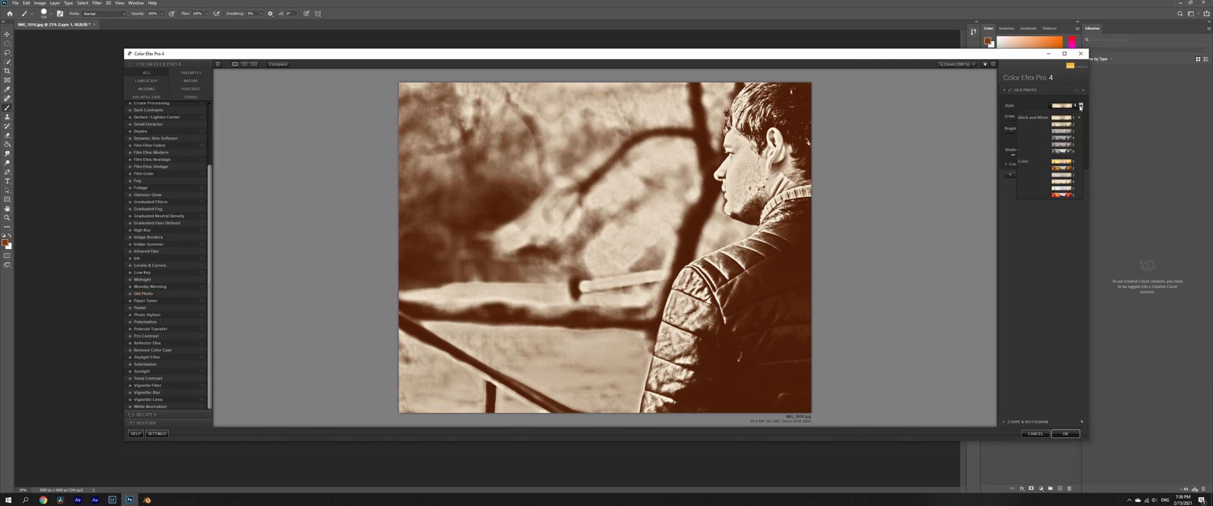
{"action": "left_click", "coordinate": [1060, 131]}
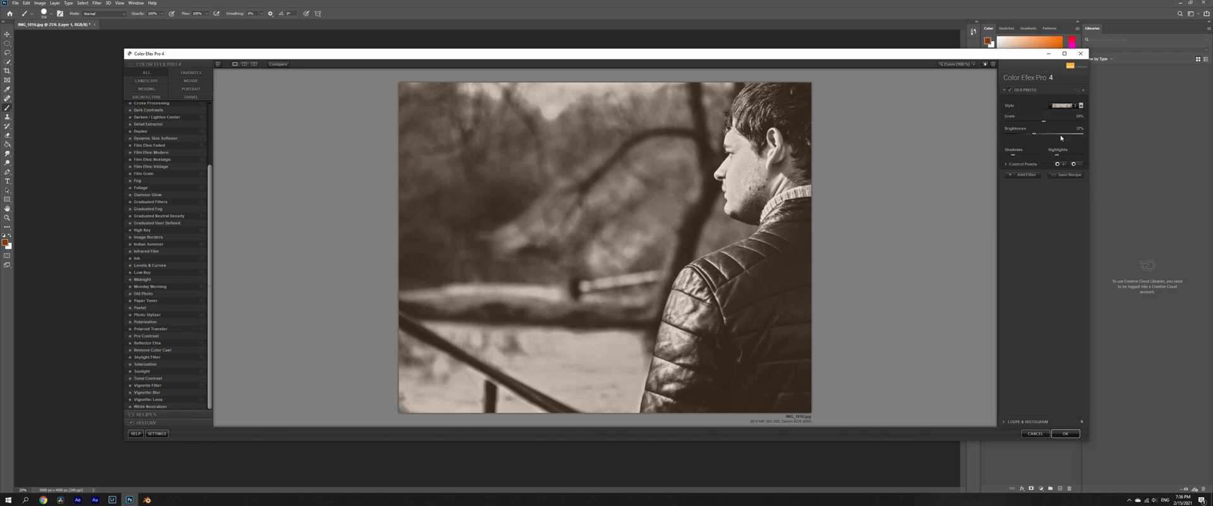
- Lower the Old Photo filter's brightness, raise its grain and shadows slightly, and apply the filter to the photo
{"action": "left_click_drag", "start_coordinate": [1037, 135], "coordinate": [1024, 134]}
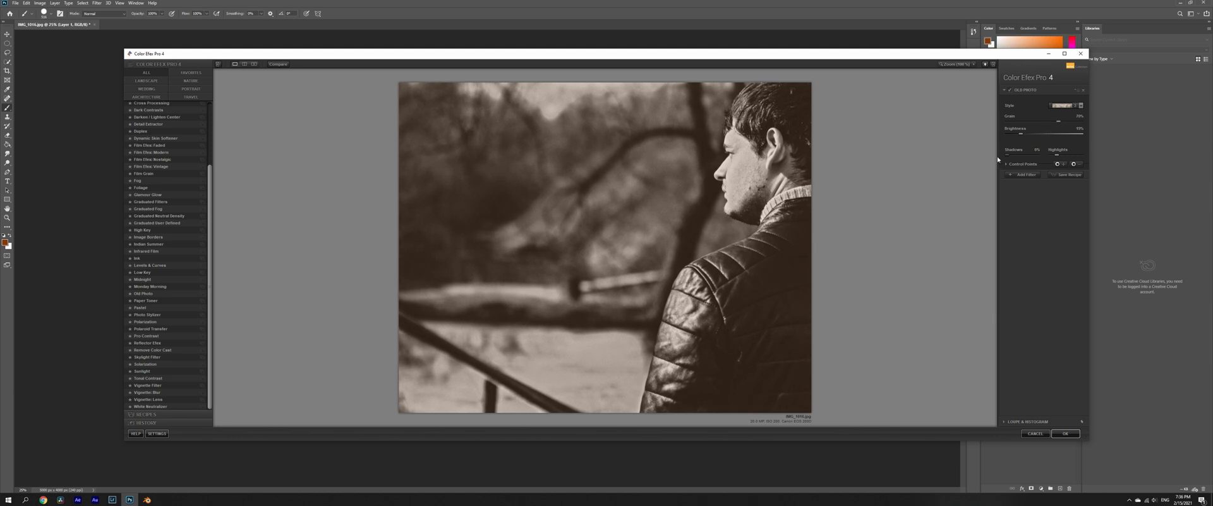
{"action": "left_click_drag", "start_coordinate": [1008, 155], "coordinate": [1017, 160]}
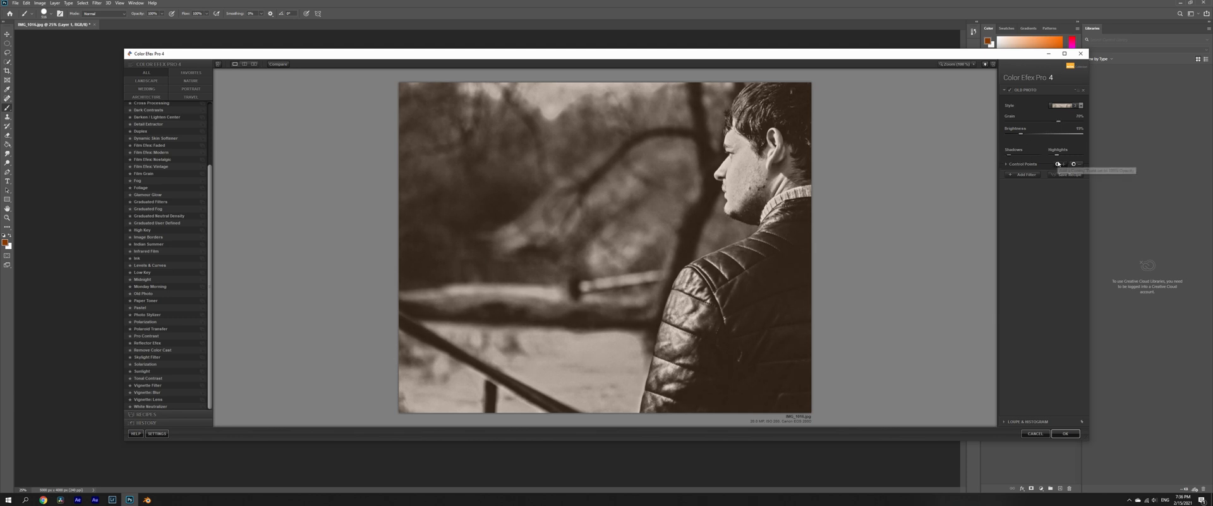
{"action": "left_click_drag", "start_coordinate": [1010, 154], "coordinate": [1019, 137]}
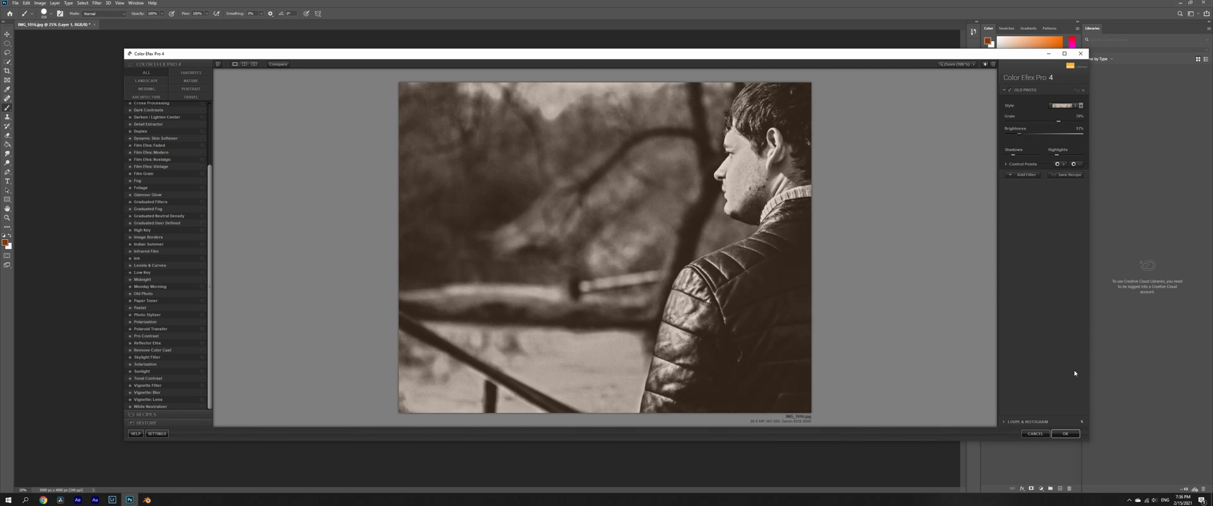
{"action": "left_click", "coordinate": [1068, 432]}
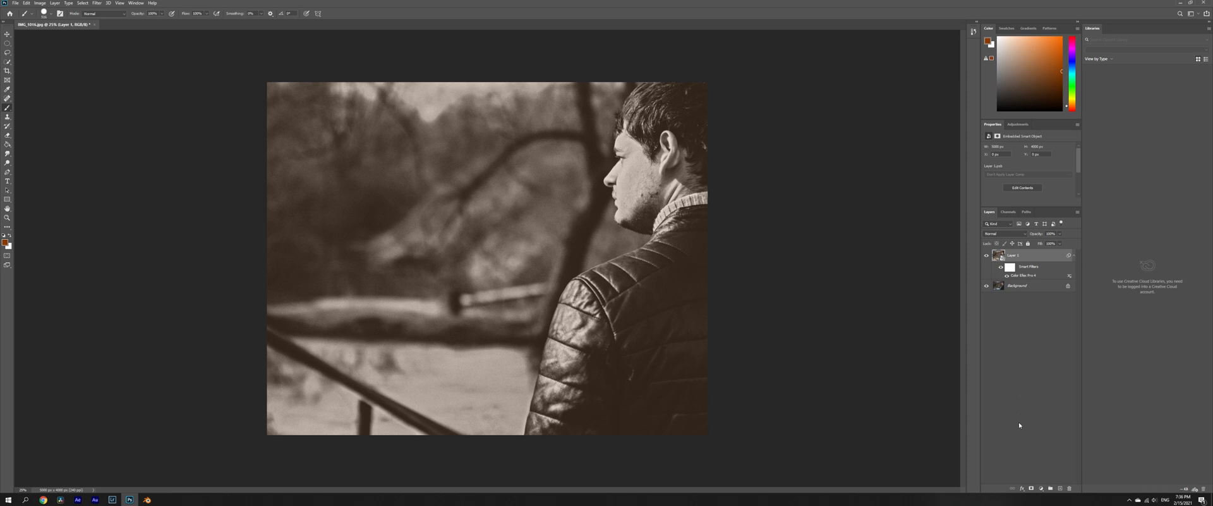
- Add a Hue/Saturation adjustment clipped to the filtered photo and raise its saturation for a warmer sepia tone
{"action": "left_click", "coordinate": [1041, 489]}
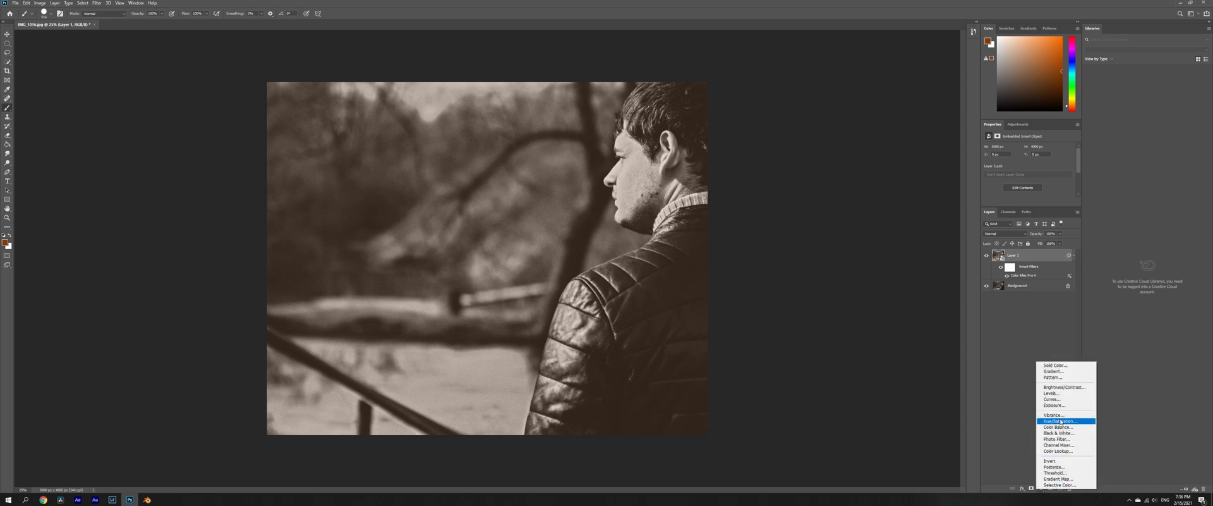
{"action": "left_click", "coordinate": [1059, 421]}
{"action": "left_click", "coordinate": [1029, 202]}
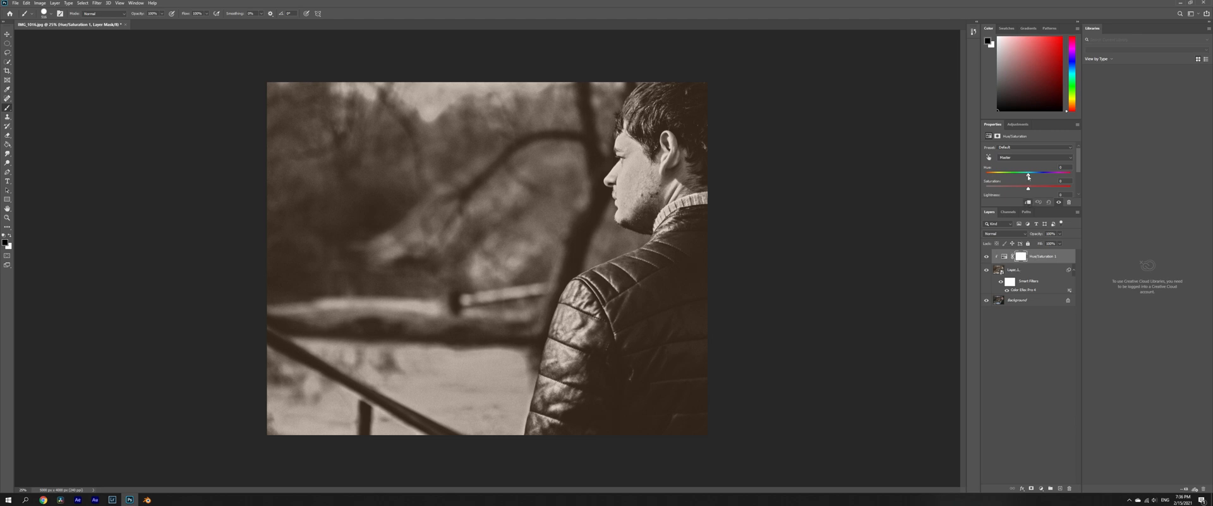
{"action": "left_click_drag", "start_coordinate": [1029, 177], "coordinate": [1009, 179]}
{"action": "mouse_move", "coordinate": [1023, 185]}
{"action": "left_mouse_down"}
{"action": "mouse_move", "coordinate": [1046, 178]}
{"action": "mouse_move", "coordinate": [1028, 178]}
{"action": "left_mouse_up"}
- Export the toned photo as a 5000 × 4000 px JPG, adjusting its quality
{"action": "left_click", "coordinate": [16, 3]}
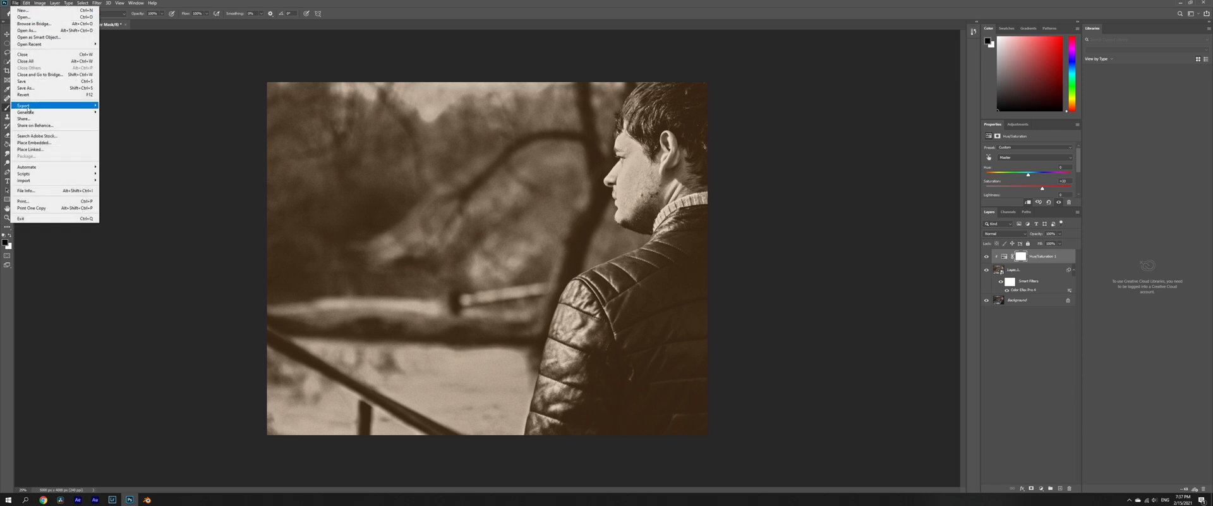
{"action": "mouse_move", "coordinate": [85, 113]}
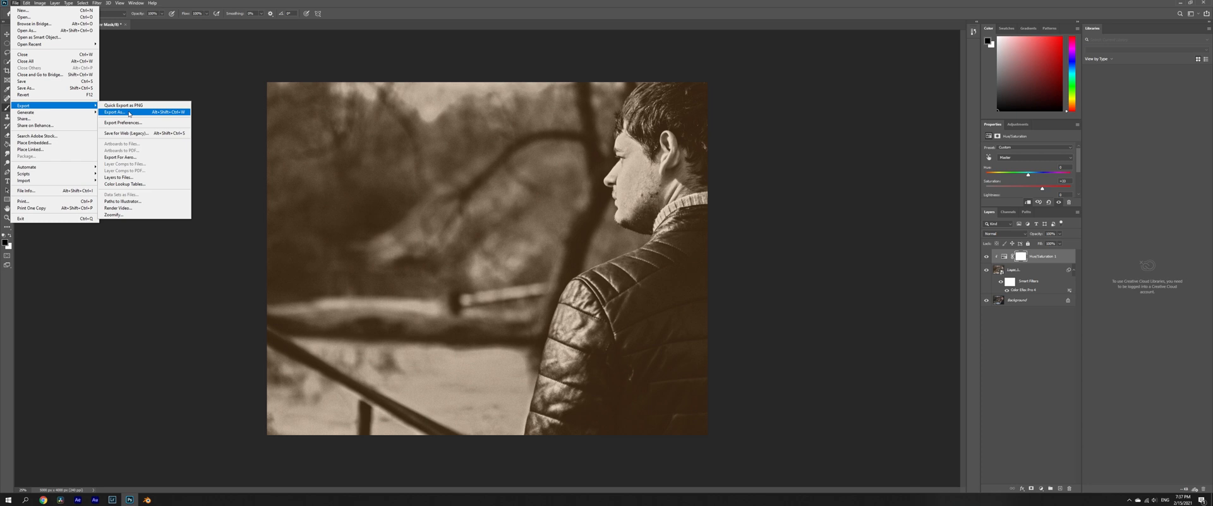
{"action": "left_click", "coordinate": [129, 114]}
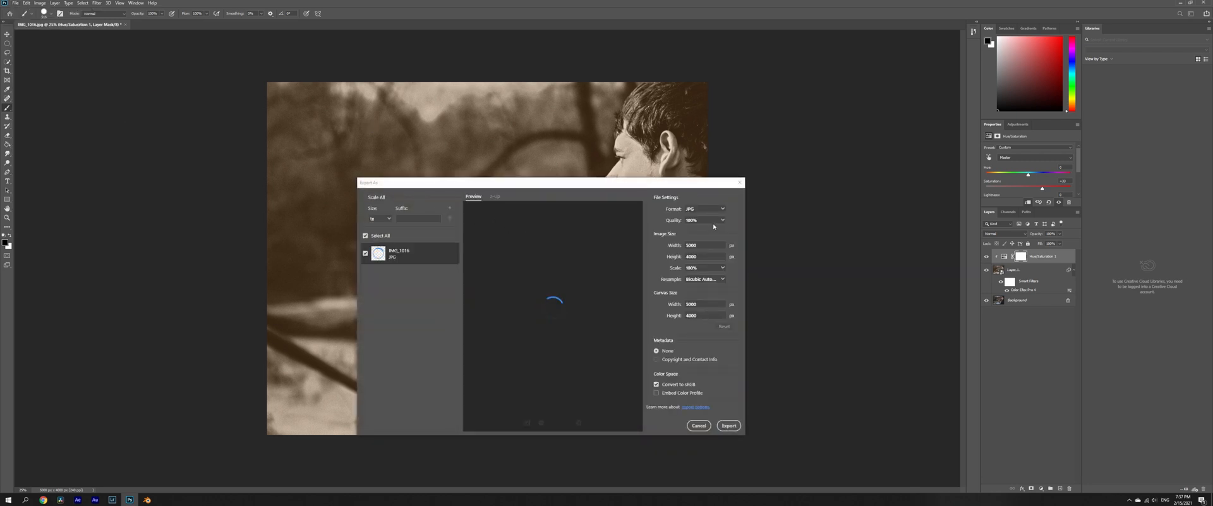
{"action": "left_click", "coordinate": [714, 221]}
{"action": "left_click_drag", "start_coordinate": [729, 234], "coordinate": [685, 234]}
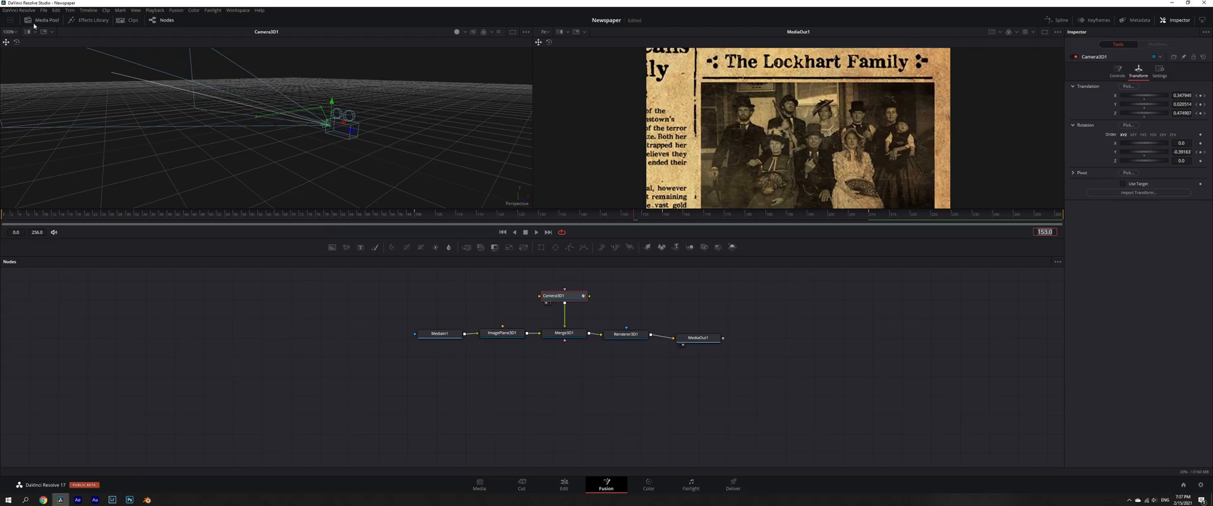
- Switch to DaVinci Resolve, add IMG_1016.jpg to the Fusion node graph, and merge it over the newspaper image
{"action": "left_click", "coordinate": [39, 21]}
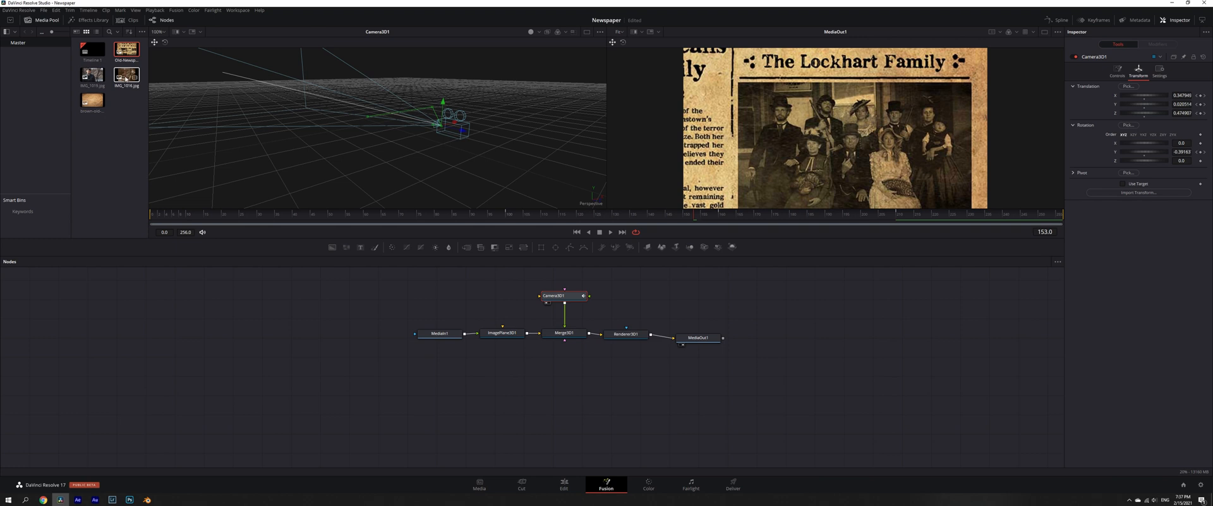
{"action": "left_click_drag", "start_coordinate": [126, 79], "coordinate": [438, 299]}
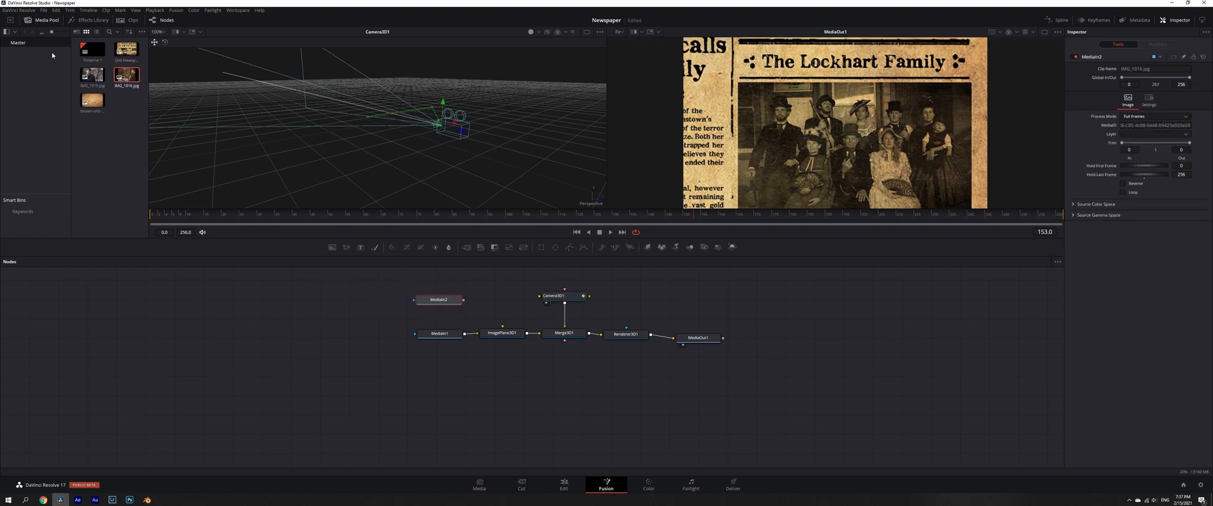
{"action": "left_click", "coordinate": [49, 22]}
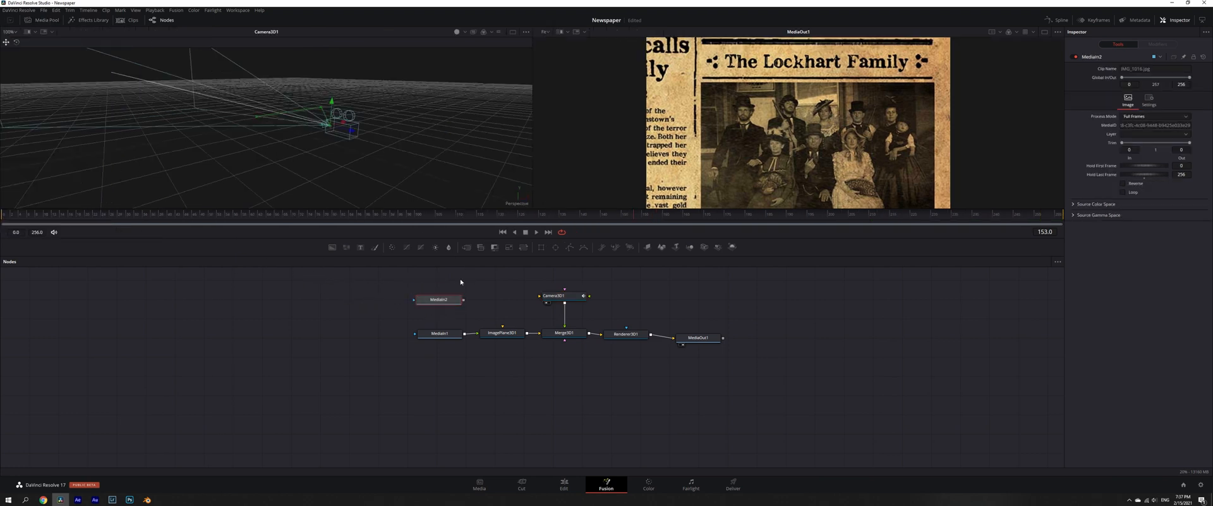
{"action": "left_click_drag", "start_coordinate": [464, 299], "coordinate": [467, 333]}
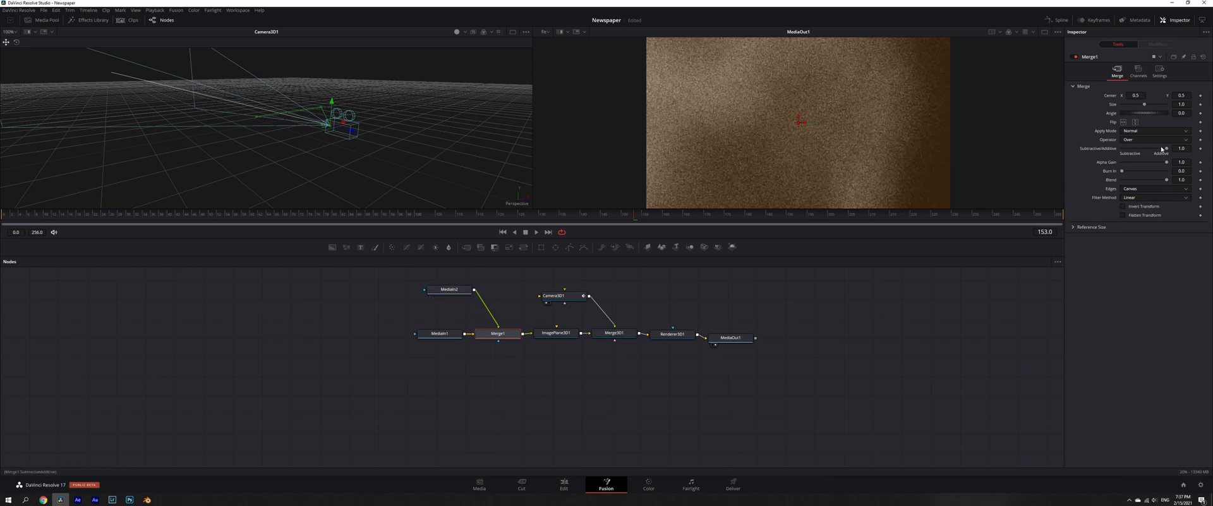
- Fit the man's photo over the Lockhart Family picture with Center X 0.869, Y 0.46 and Size 0.086
{"action": "left_click_drag", "start_coordinate": [1182, 106], "coordinate": [1156, 95]}
{"action": "left_click_drag", "start_coordinate": [1181, 104], "coordinate": [1174, 104]}
{"action": "left_click_drag", "start_coordinate": [634, 218], "coordinate": [681, 219]}
{"action": "left_click_drag", "start_coordinate": [1180, 104], "coordinate": [1179, 104]}
{"action": "left_click_drag", "start_coordinate": [1136, 95], "coordinate": [1183, 95]}
{"action": "mouse_move", "coordinate": [1181, 104]}
{"action": "left_mouse_down"}
{"action": "mouse_move", "coordinate": [1134, 96]}
{"action": "mouse_move", "coordinate": [1183, 105]}
{"action": "left_mouse_up"}
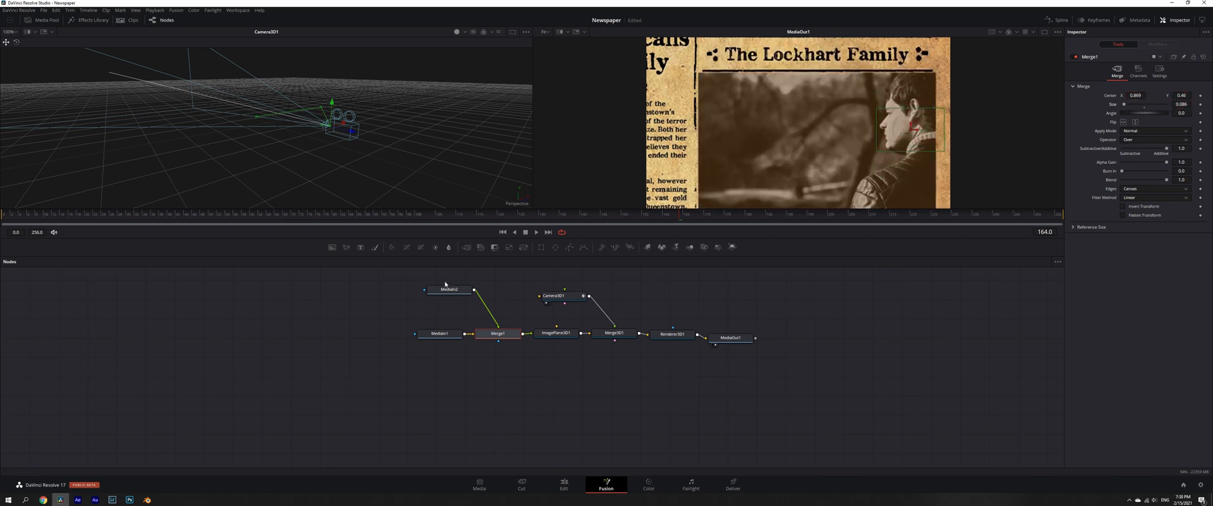
- Insert a ColorCorrector between the man's photo and its Merge, and tint it slightly orange-yellow with strength 0.086
{"action": "left_click_drag", "start_coordinate": [450, 290], "coordinate": [495, 274]}
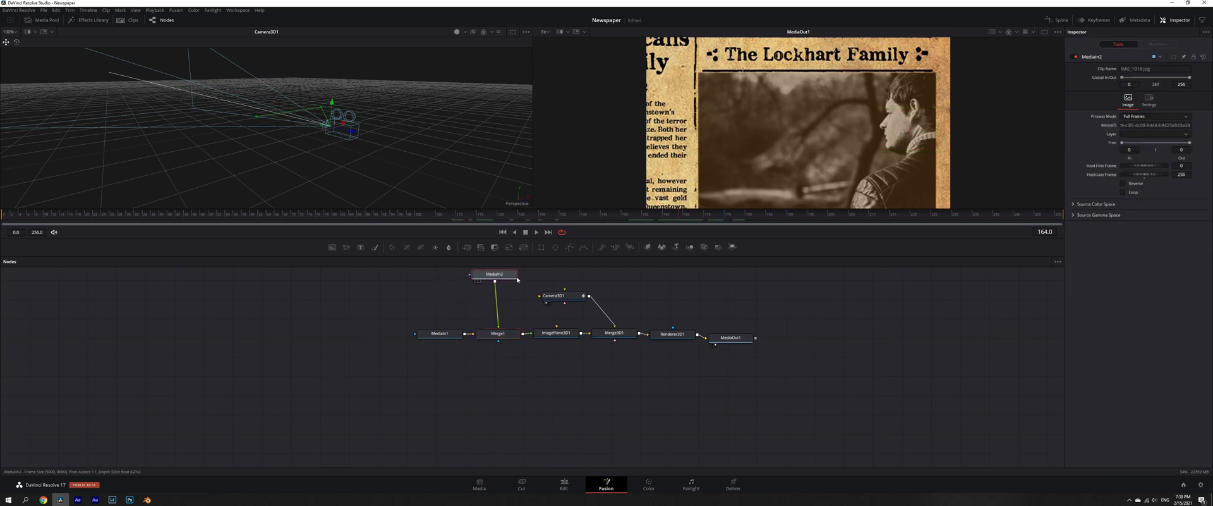
{"action": "left_click", "coordinate": [393, 247]}
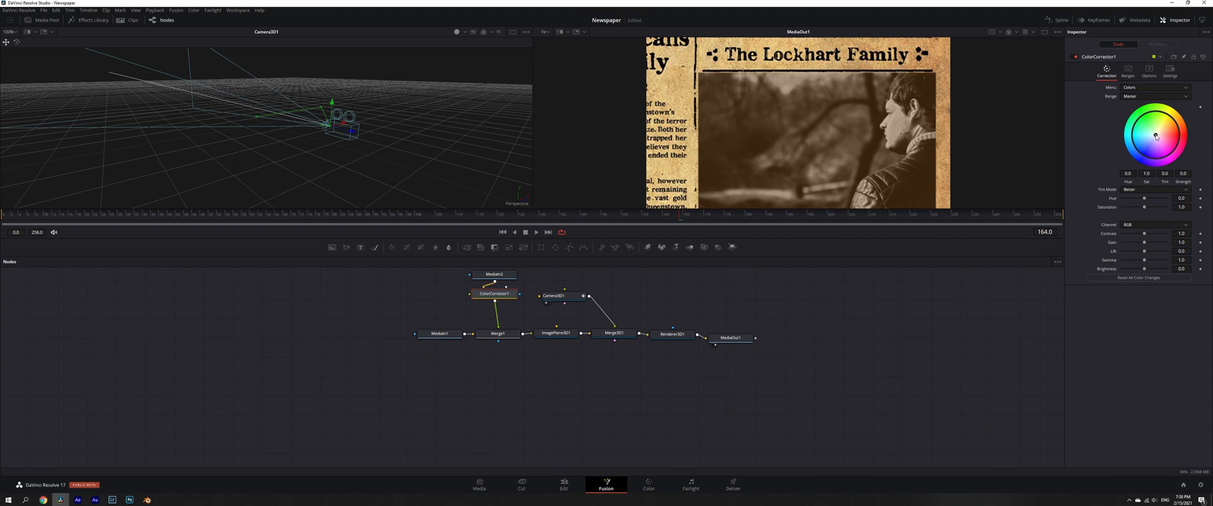
{"action": "left_click_drag", "start_coordinate": [1157, 136], "coordinate": [1162, 132]}
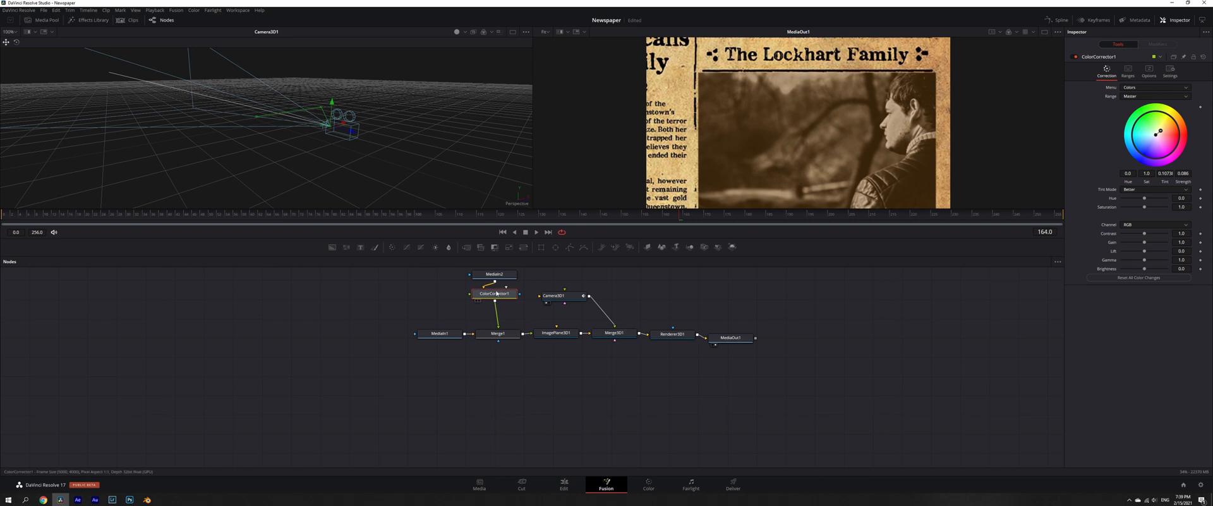
{"action": "left_click_drag", "start_coordinate": [499, 294], "coordinate": [503, 305]}
- Add the brown paper background image to the node graph and merge it between Merge1 and ImagePlane3D1, spacing out the nodes
{"action": "left_click", "coordinate": [41, 20]}
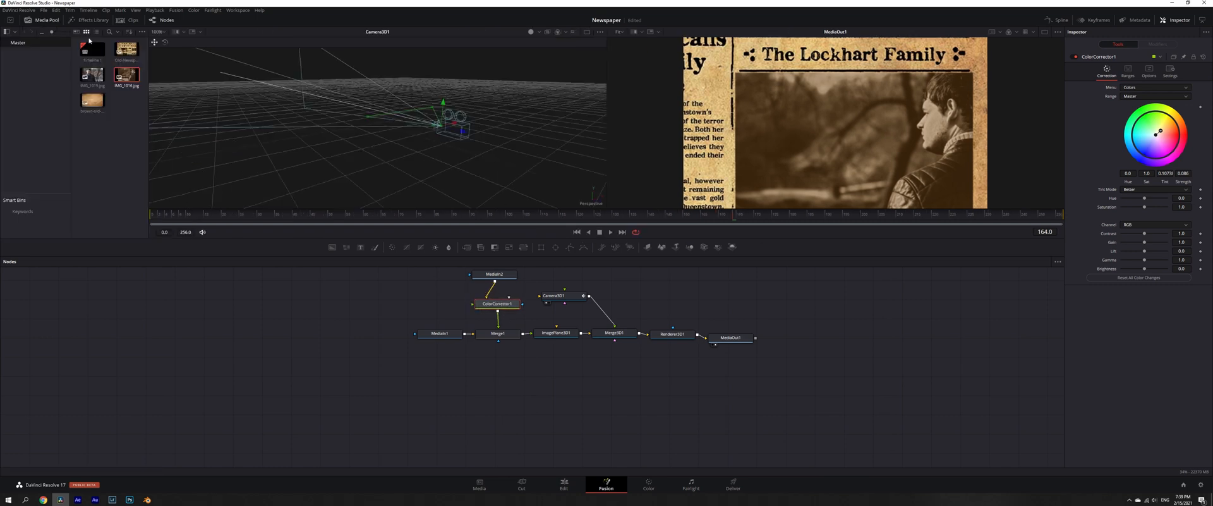
{"action": "left_click_drag", "start_coordinate": [91, 93], "coordinate": [368, 296]}
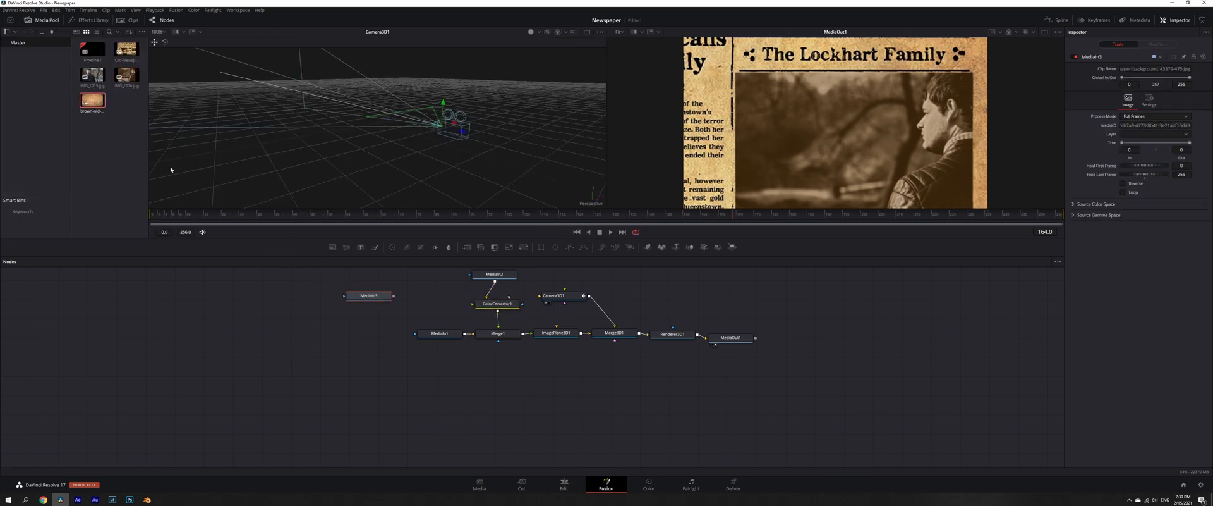
{"action": "left_click", "coordinate": [36, 21]}
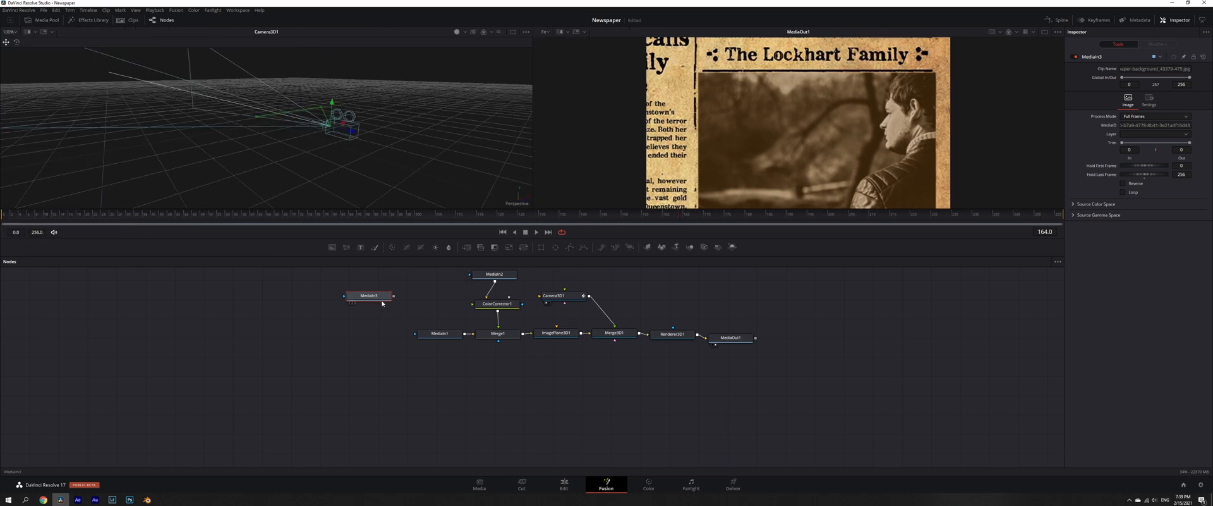
{"action": "left_click_drag", "start_coordinate": [384, 298], "coordinate": [617, 291]}
{"action": "left_click_drag", "start_coordinate": [829, 377], "coordinate": [787, 286]}
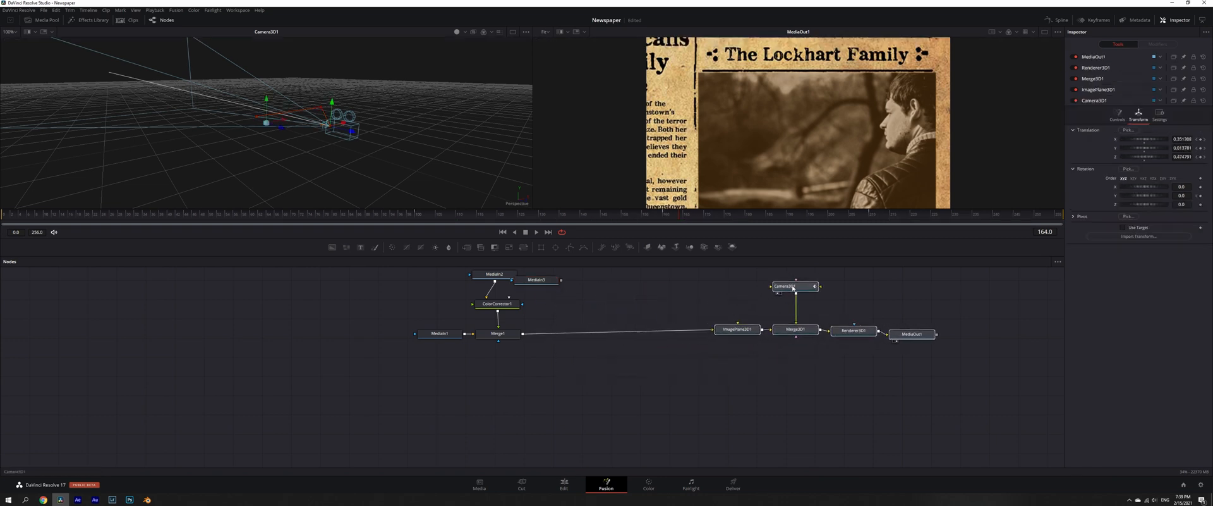
{"action": "left_click_drag", "start_coordinate": [541, 285], "coordinate": [523, 335]}
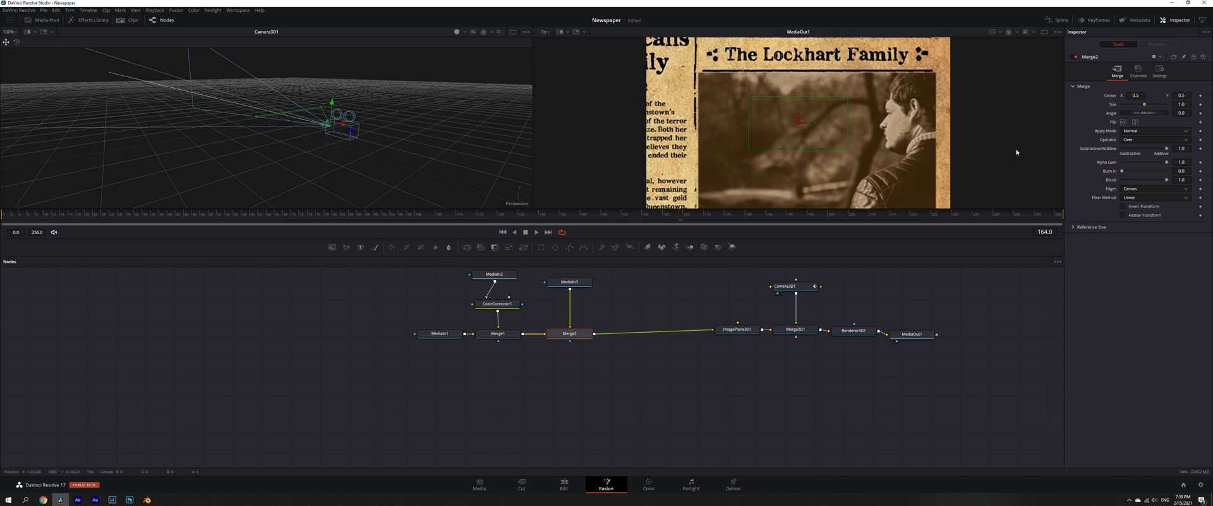
- Fit the paper texture over the photo with Center X 0.869, Y 0.482 and Size 0.684, and lower its Blend to 0.399
{"action": "left_click_drag", "start_coordinate": [1135, 96], "coordinate": [1187, 105]}
{"action": "left_click", "coordinate": [1156, 131]}
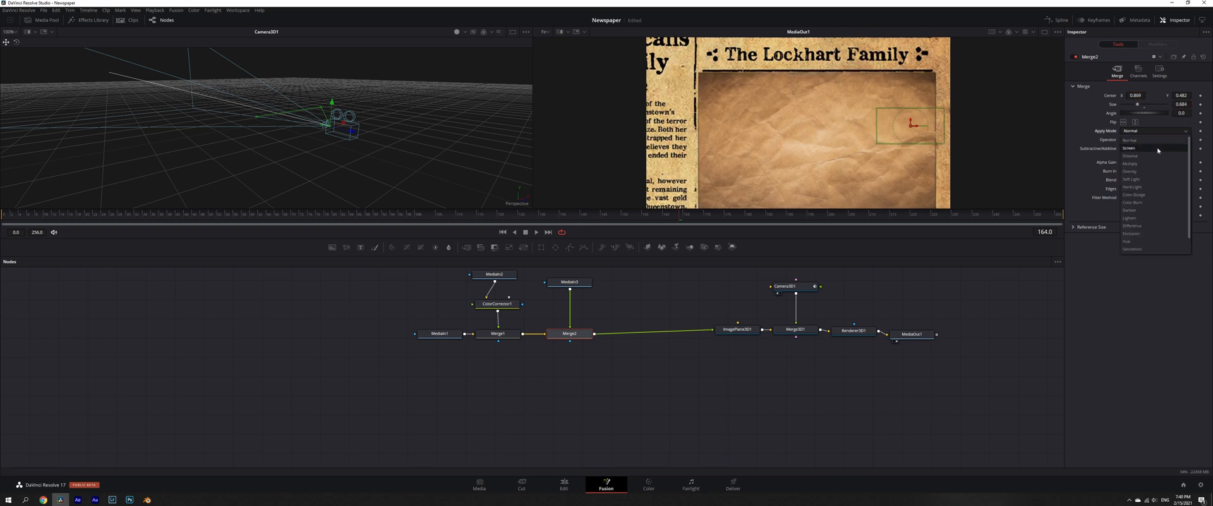
{"action": "left_click", "coordinate": [1097, 273]}
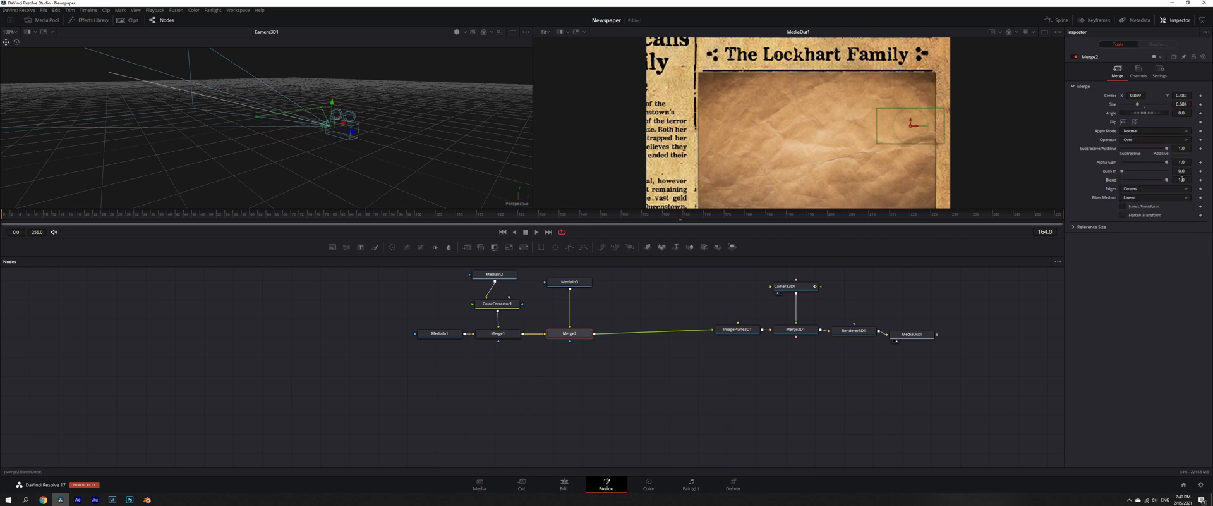
{"action": "left_click_drag", "start_coordinate": [1181, 180], "coordinate": [1156, 180]}
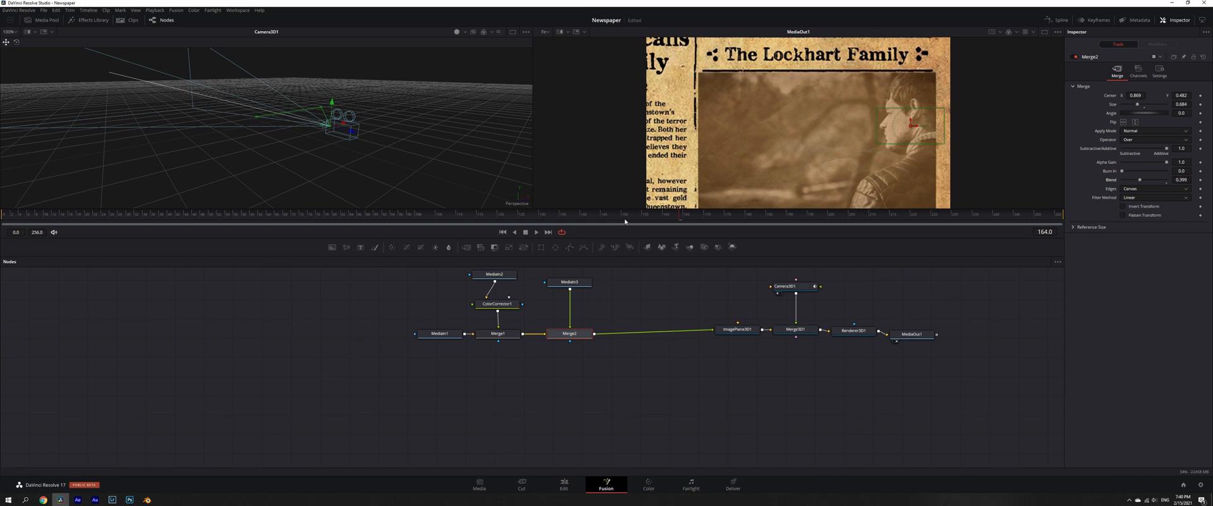
- Play back the camera move in Fusion, check both Fusion compositions on the Edit timeline, and return to Fusion
{"action": "left_click_drag", "start_coordinate": [622, 217], "coordinate": [536, 219]}
{"action": "key", "text": "space"}
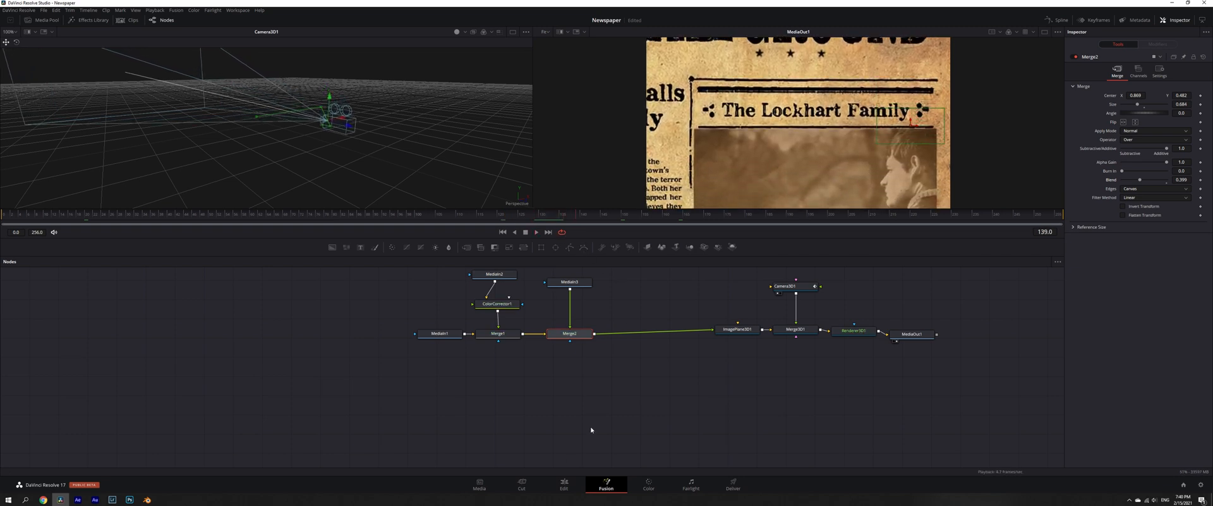
{"action": "key", "text": "shift+4"}
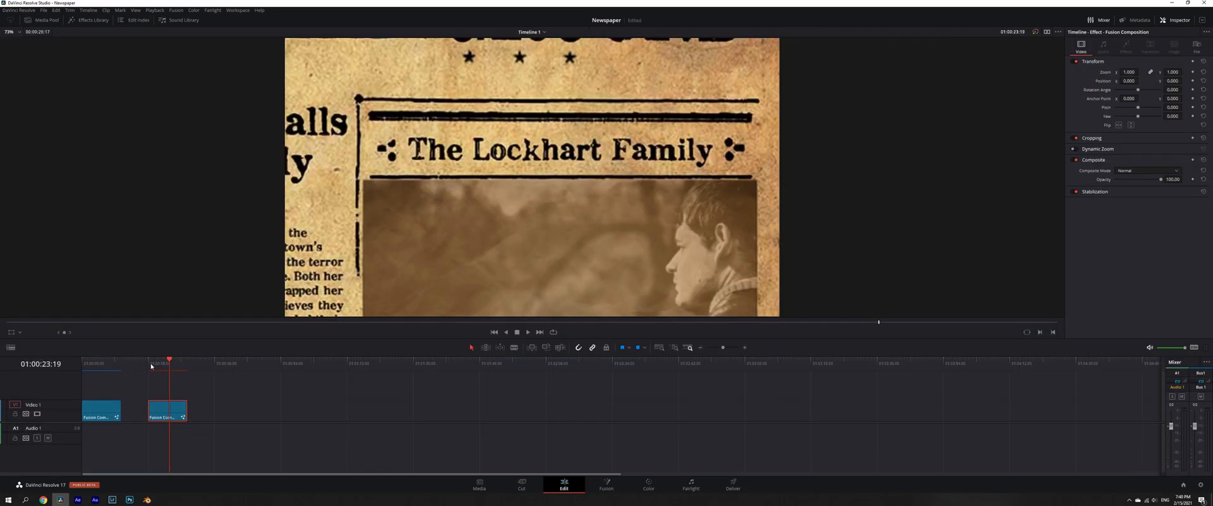
{"action": "left_click", "coordinate": [151, 365]}
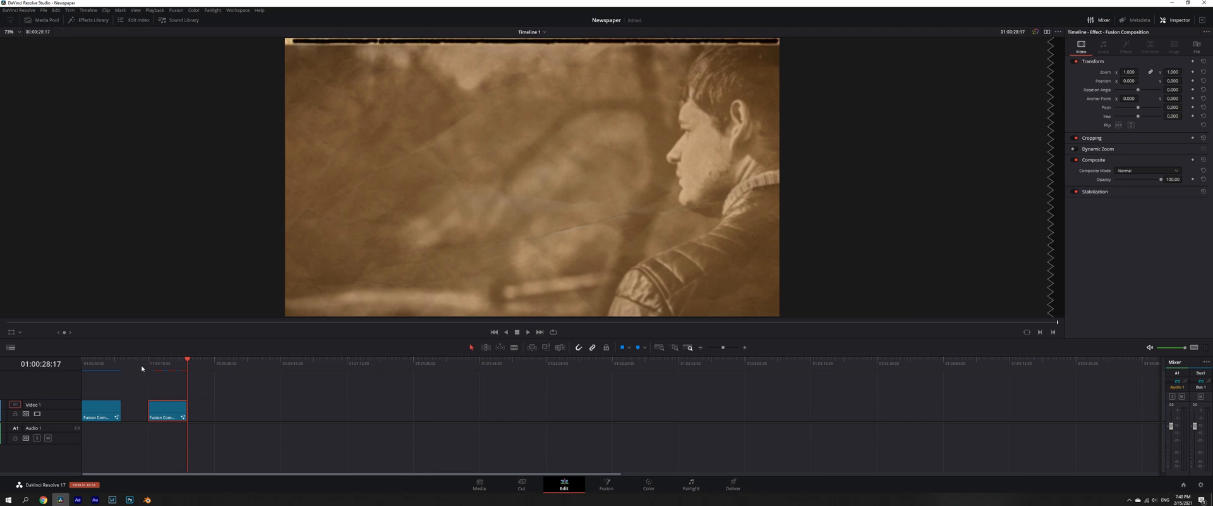
{"action": "left_click_drag", "start_coordinate": [101, 360], "coordinate": [115, 364]}
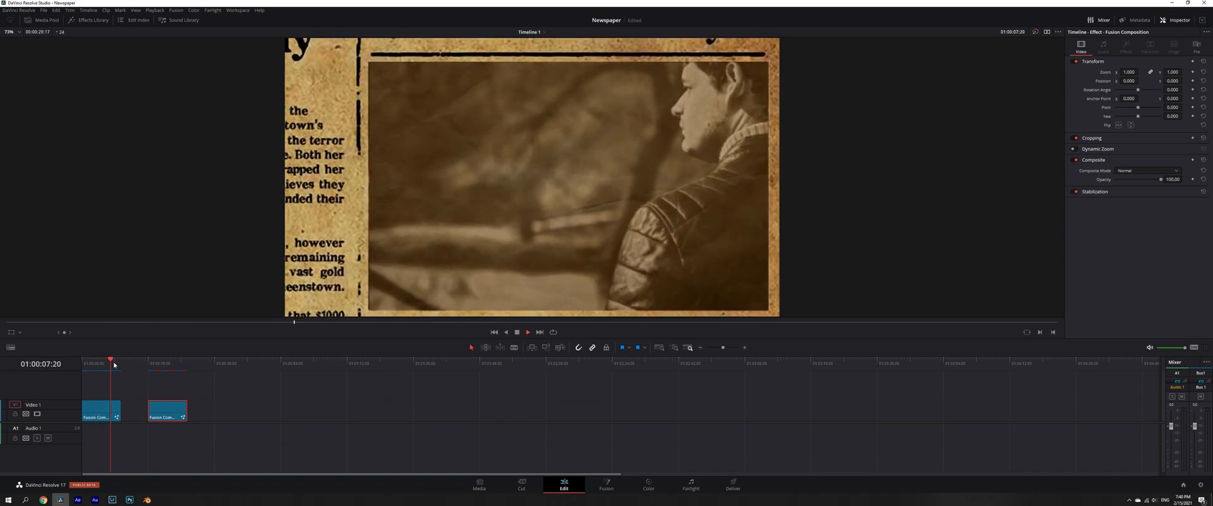
{"action": "left_click", "coordinate": [177, 363]}
{"action": "left_click", "coordinate": [605, 484]}
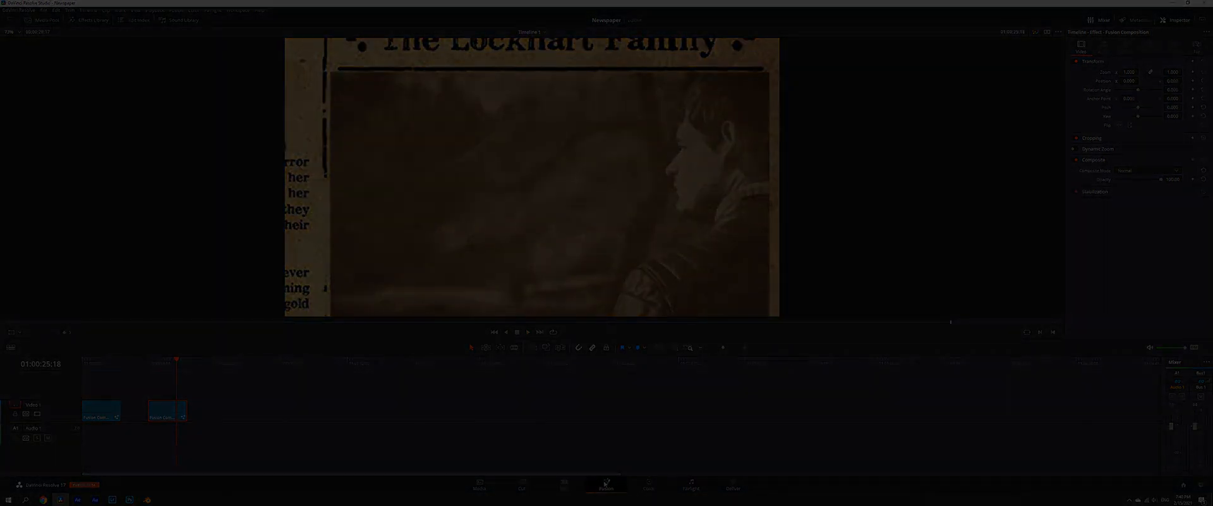